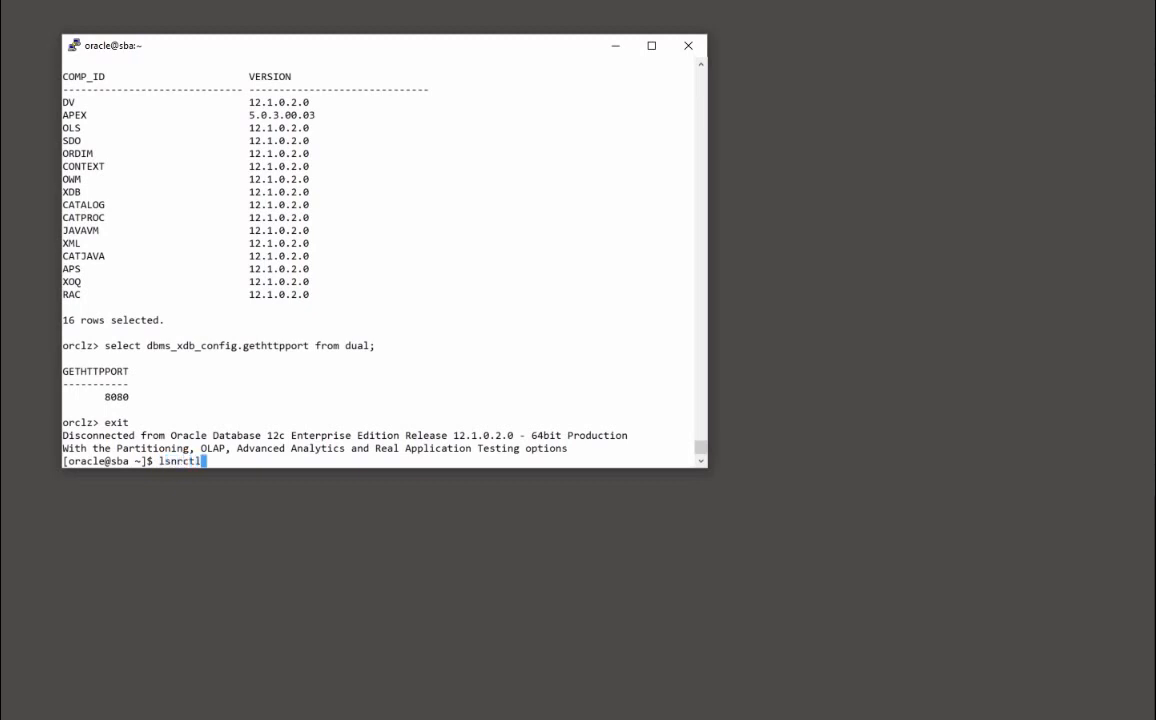
Run lsnrctl status and highlight the listener endpoints on ports 5500 and 8080
text(status)
key(Return)
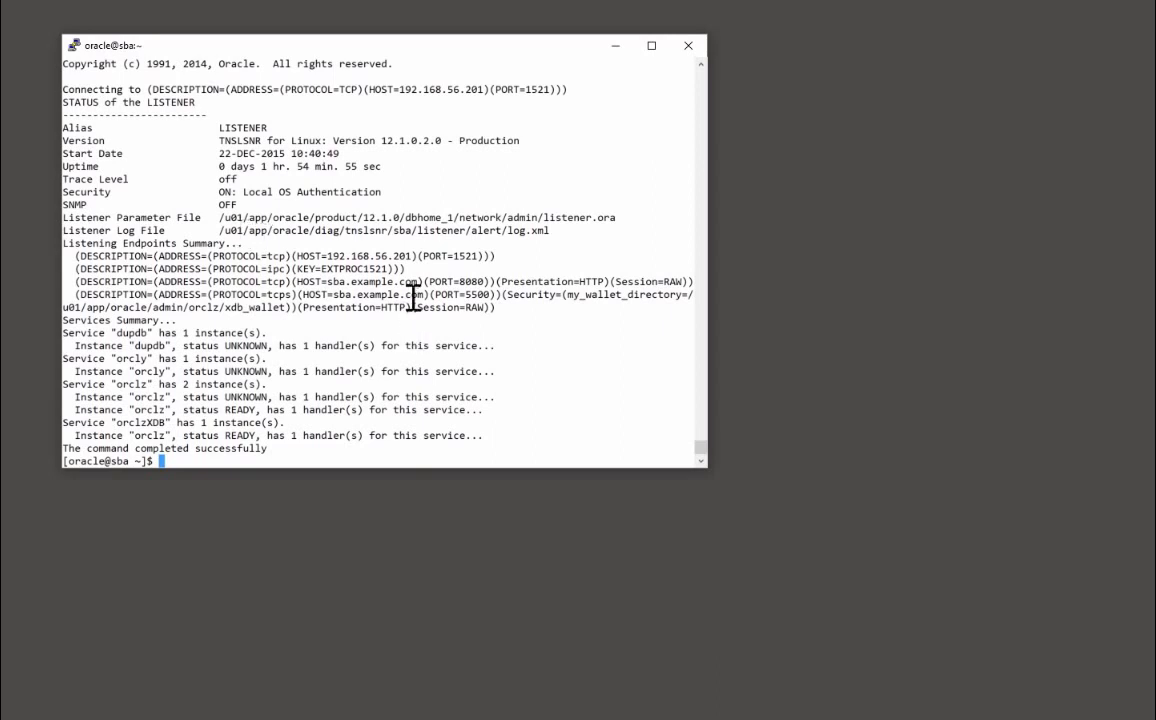
drag(406, 295, 523, 296)
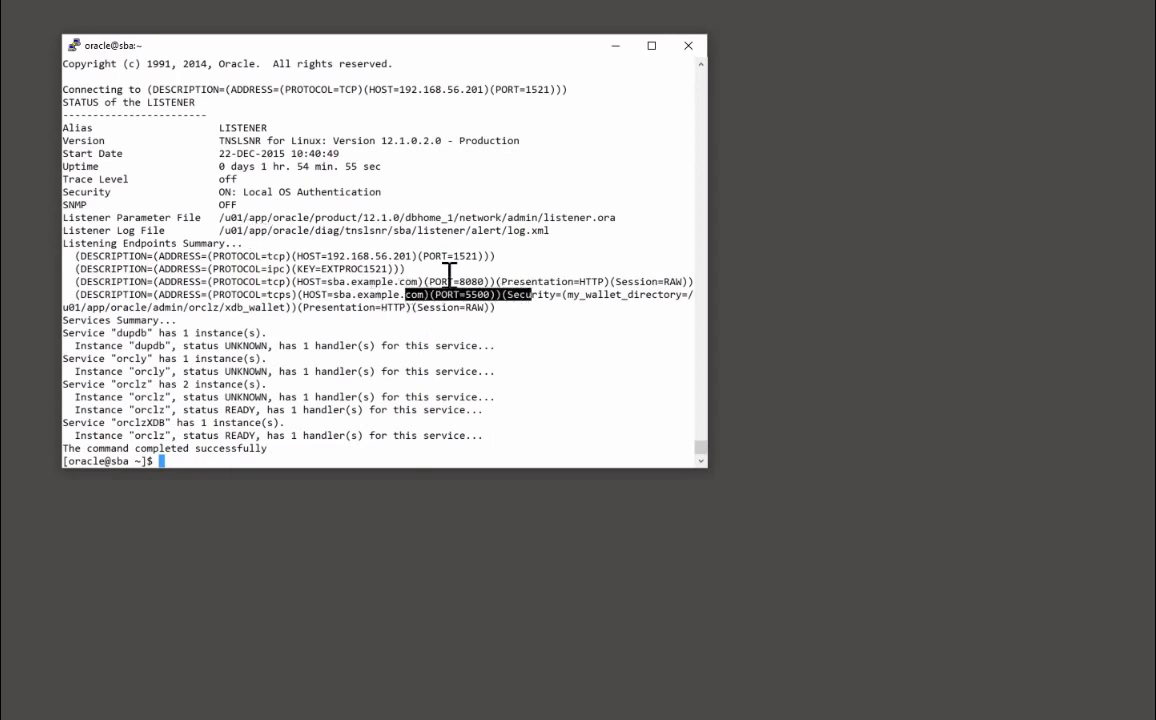
mouse_move(430, 295)
mouse_down()
mouse_move(520, 294)
mouse_move(449, 282)
mouse_up()
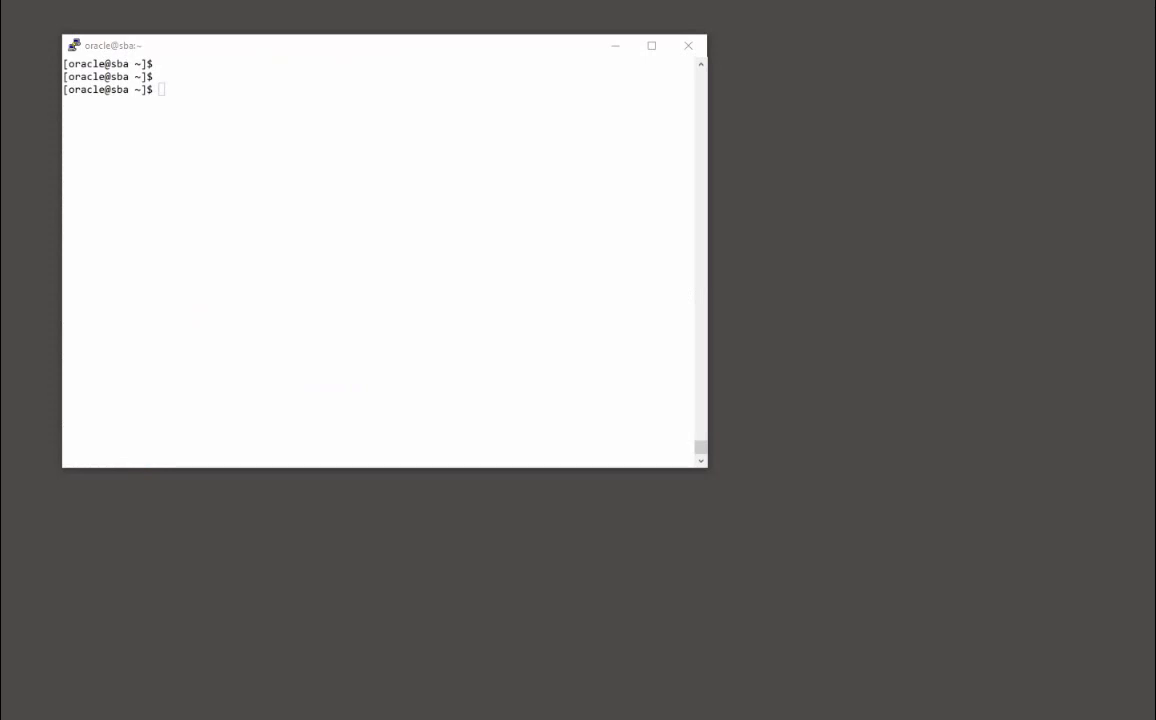
Bring focus to the PuTTY terminal showing the cleared shell prompt
click(148, 90)
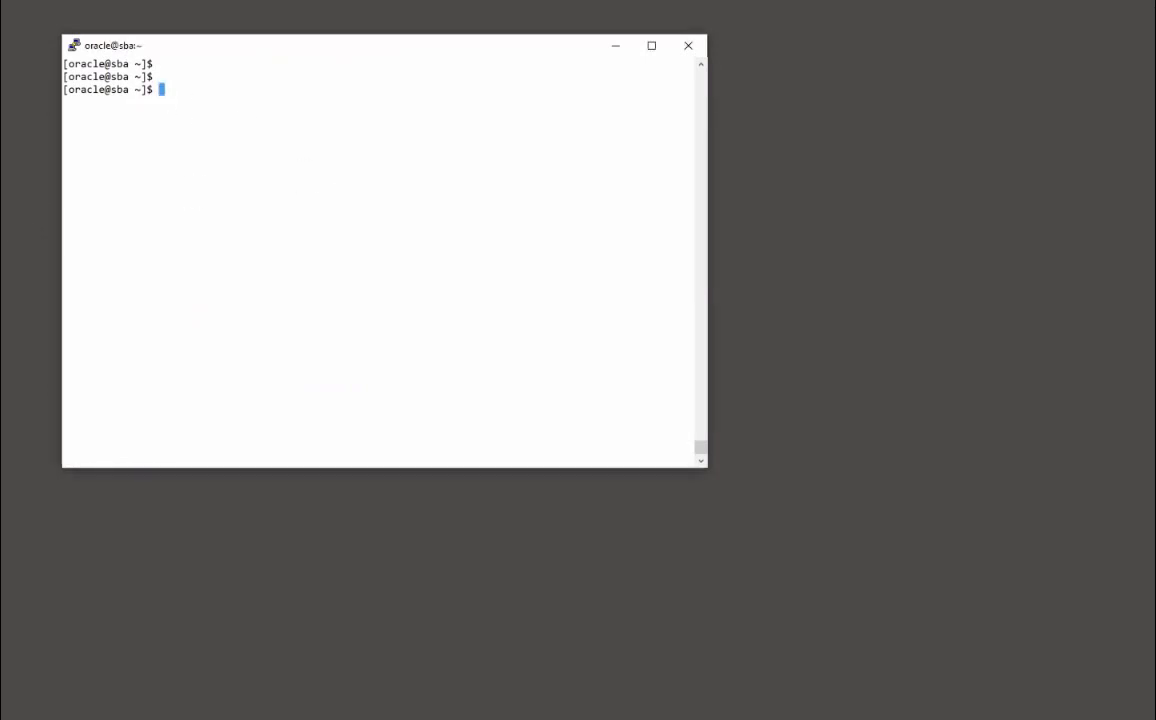
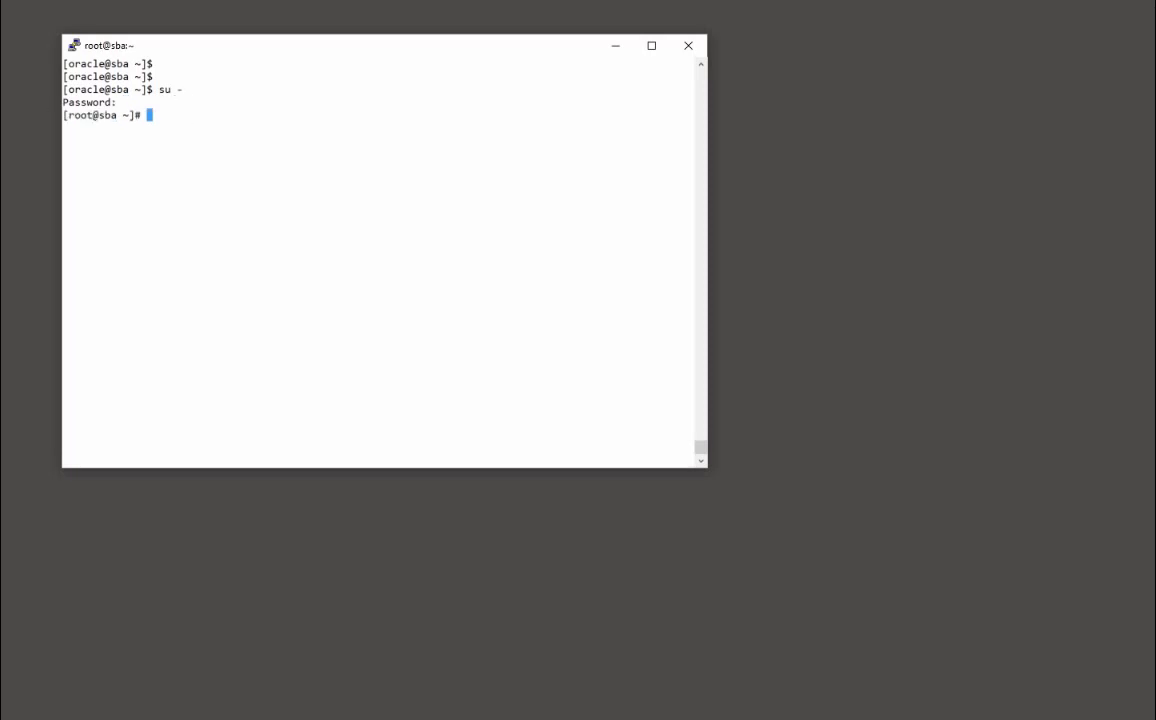
Create user sba in groups dba and oinstall, with /home/sba group-owned by dba at 770
key(alt+Tab)
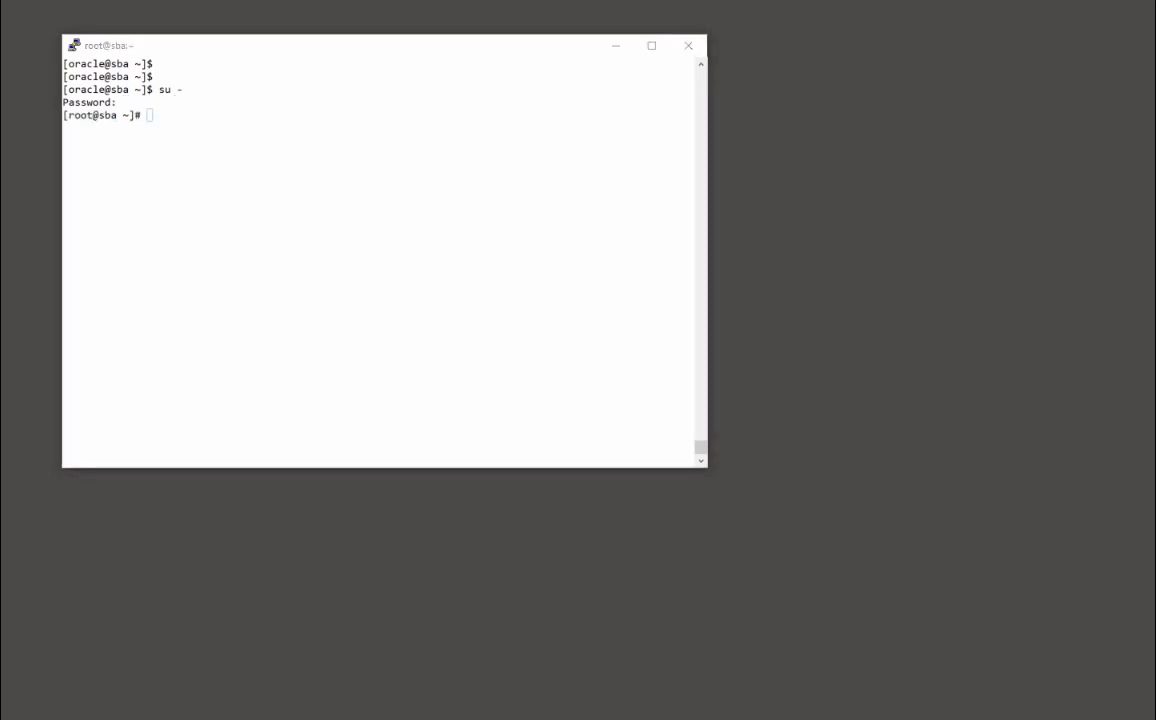
right_click(405, 374)
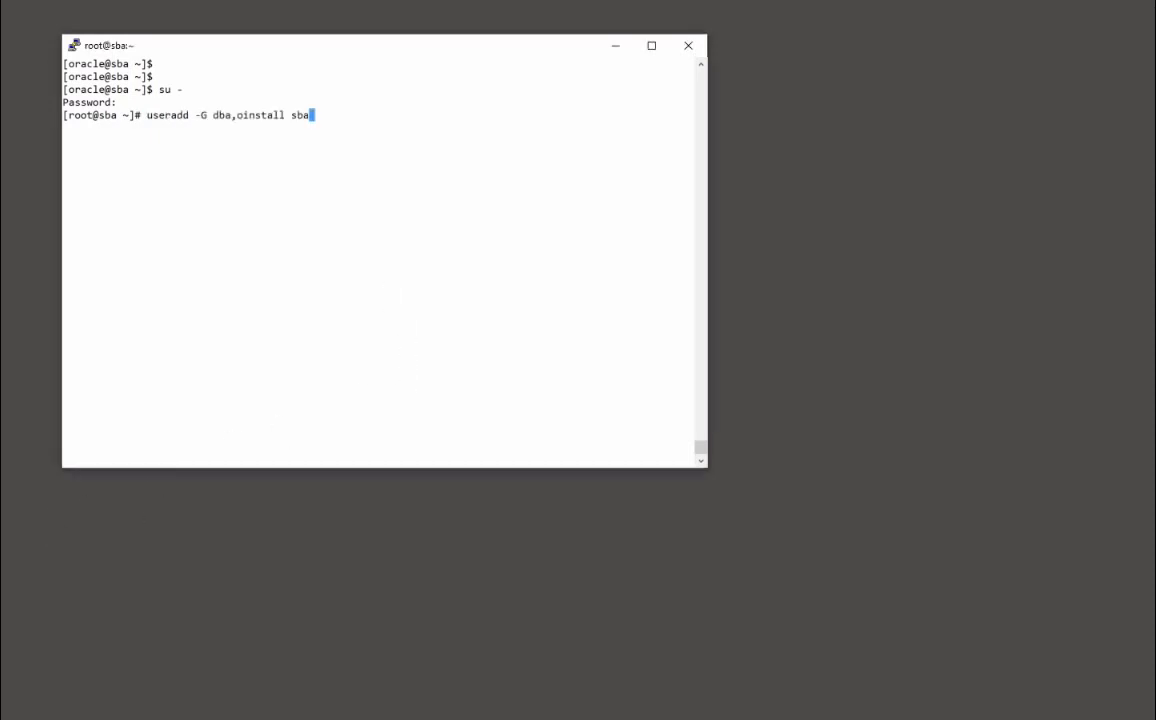
key(Return)
key(Return)
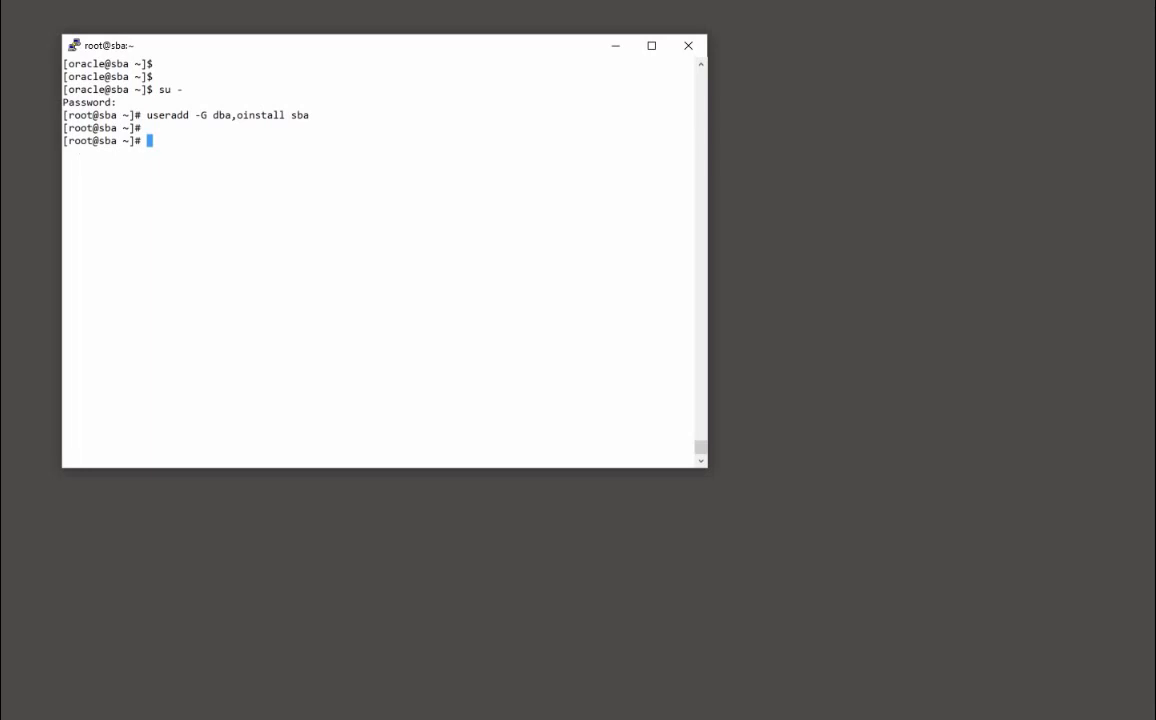
key(alt+Tab)
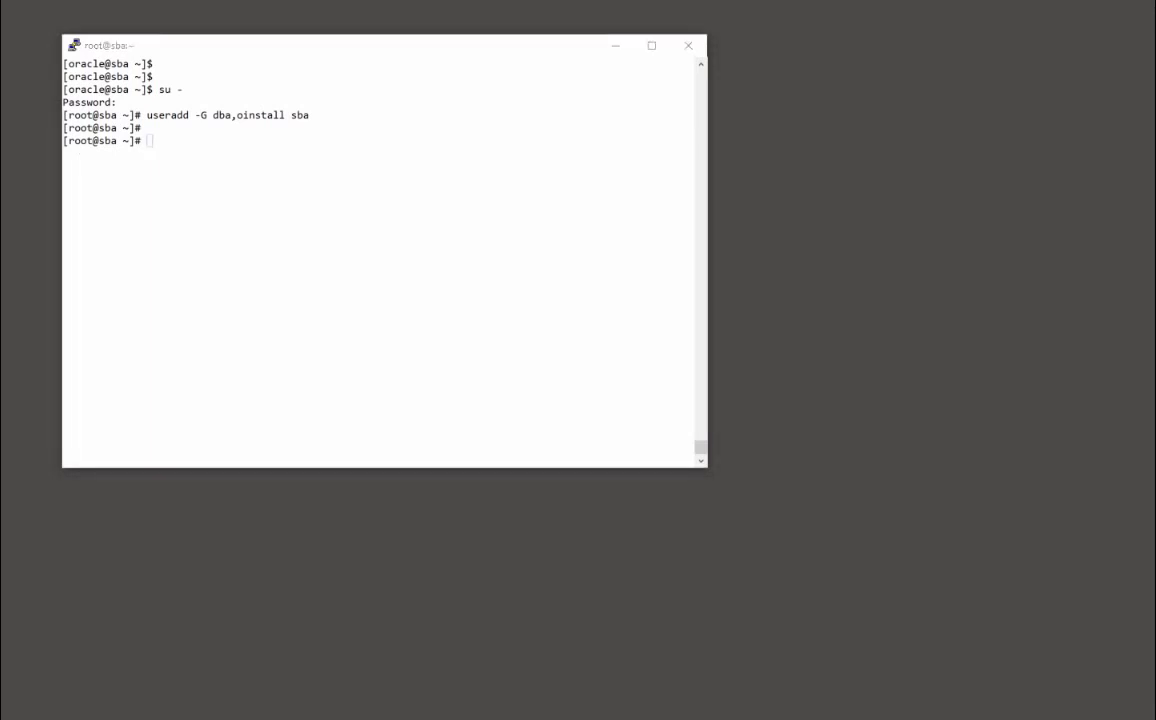
right_click(428, 231)
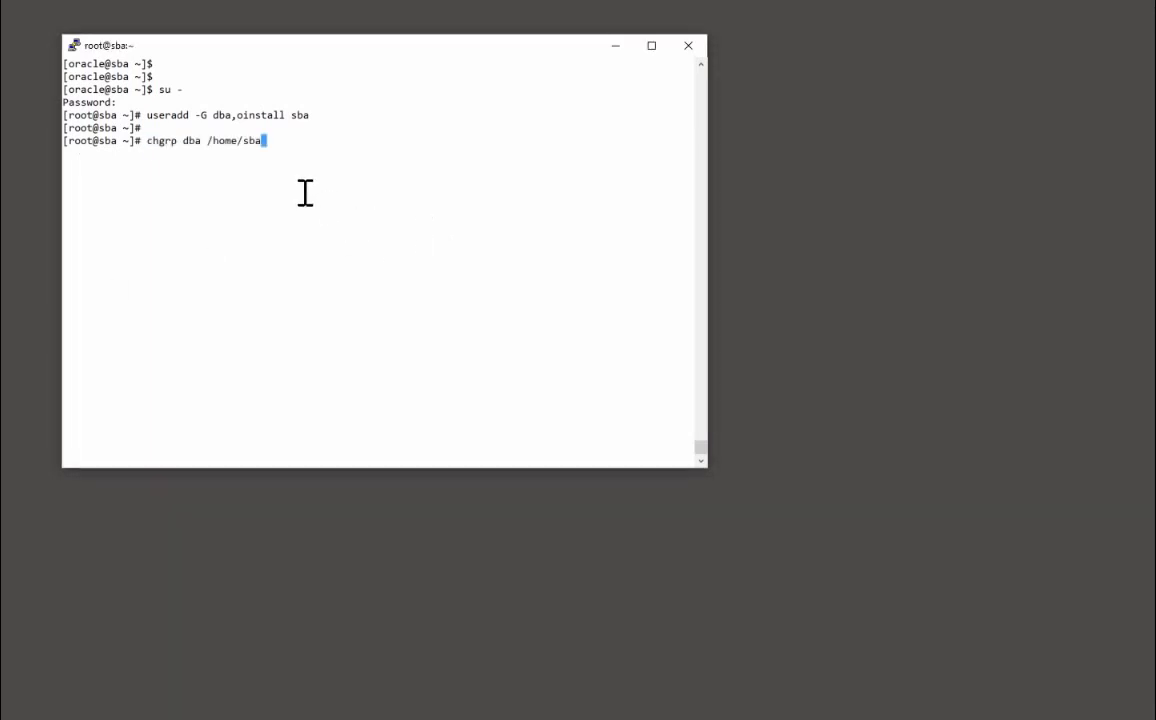
key(Return)
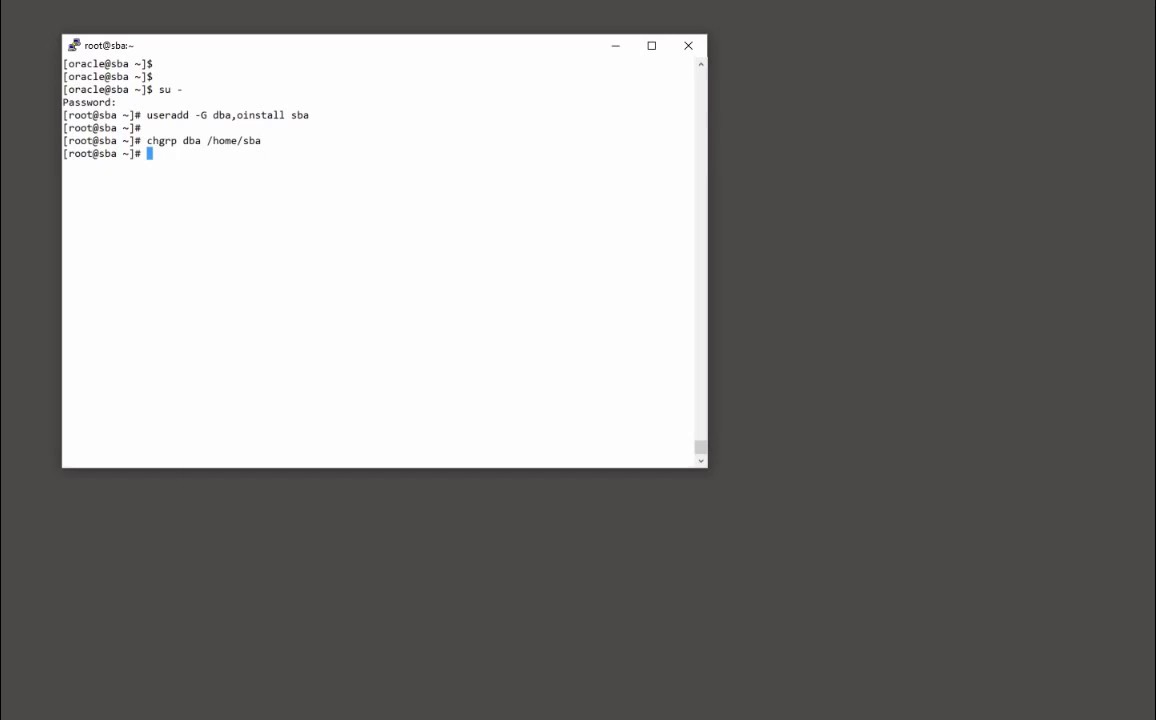
key(alt+Tab)
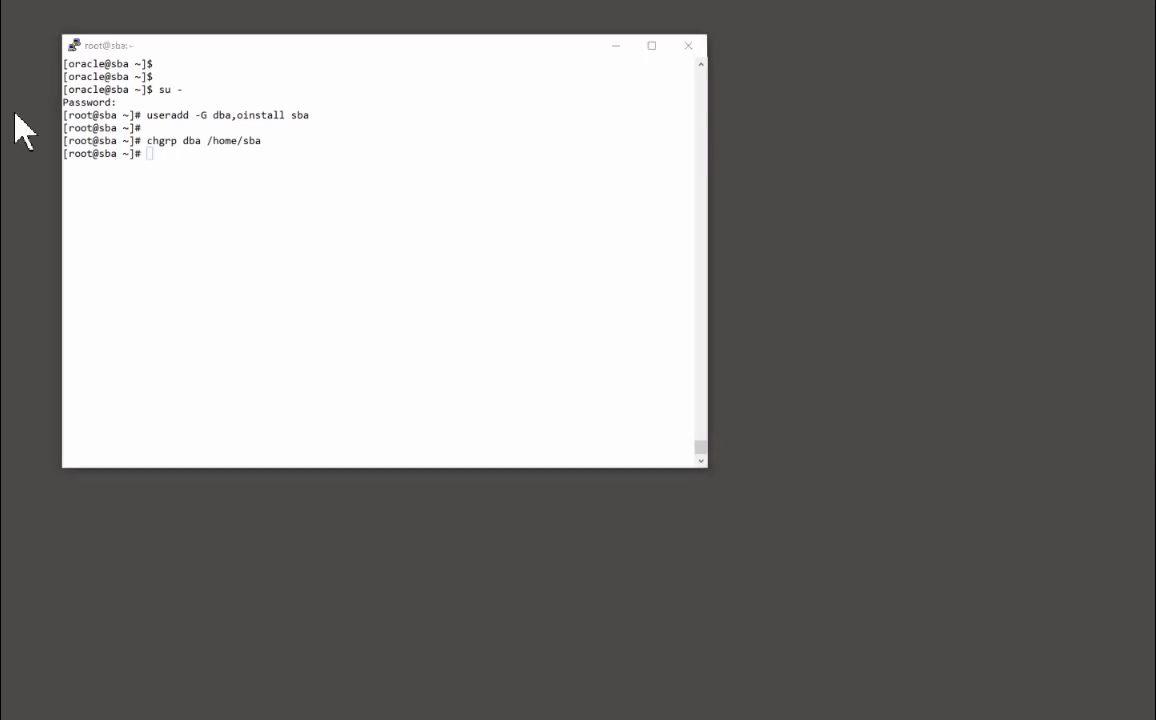
right_click(319, 171)
key(Return)
key(Return)
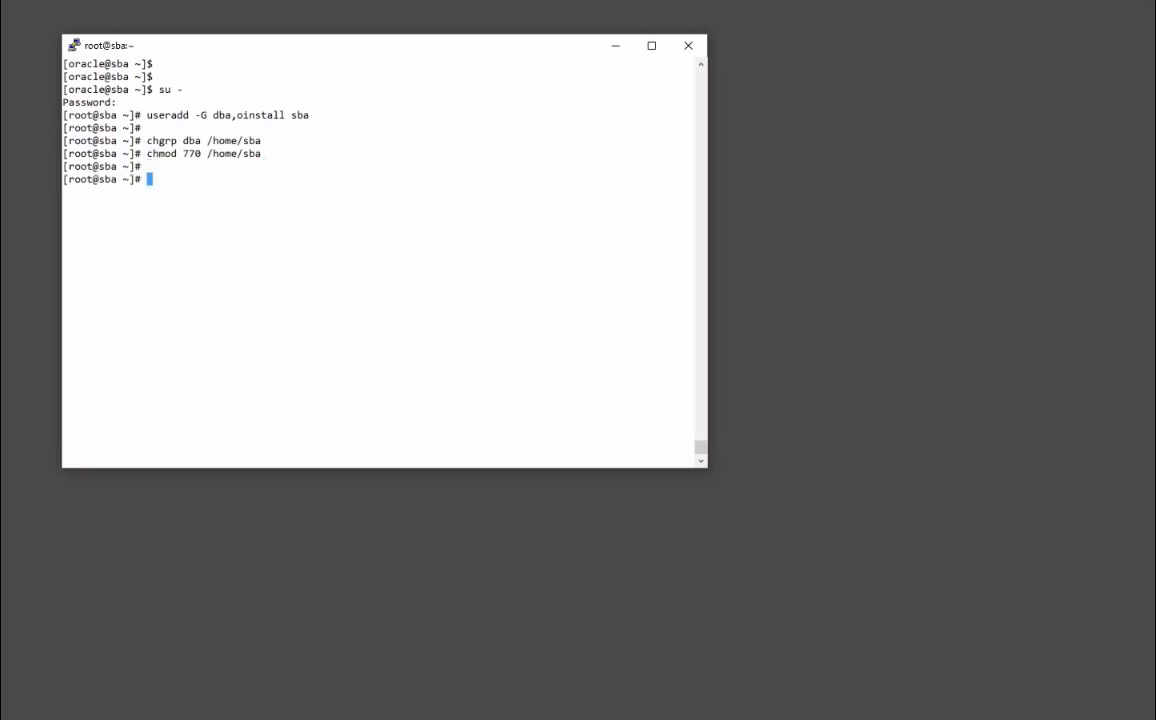
Set a password for sba and switch the shell to that user with su - sba
key(alt+Tab)
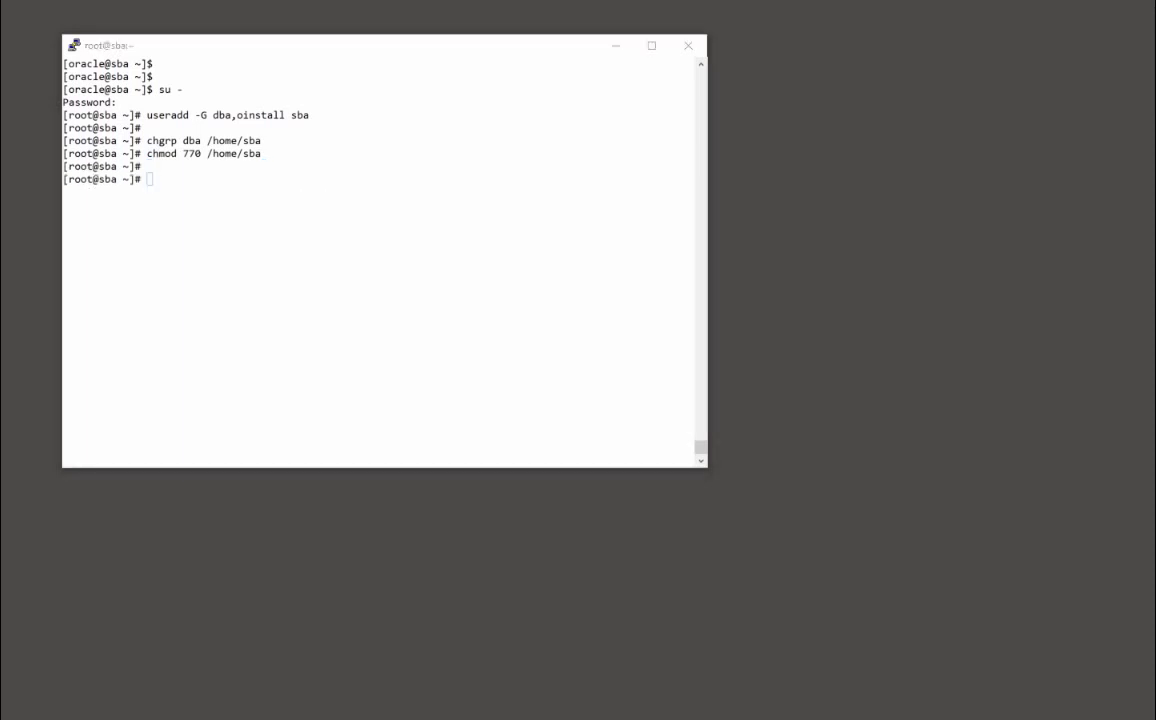
right_click(248, 245)
key(Return)
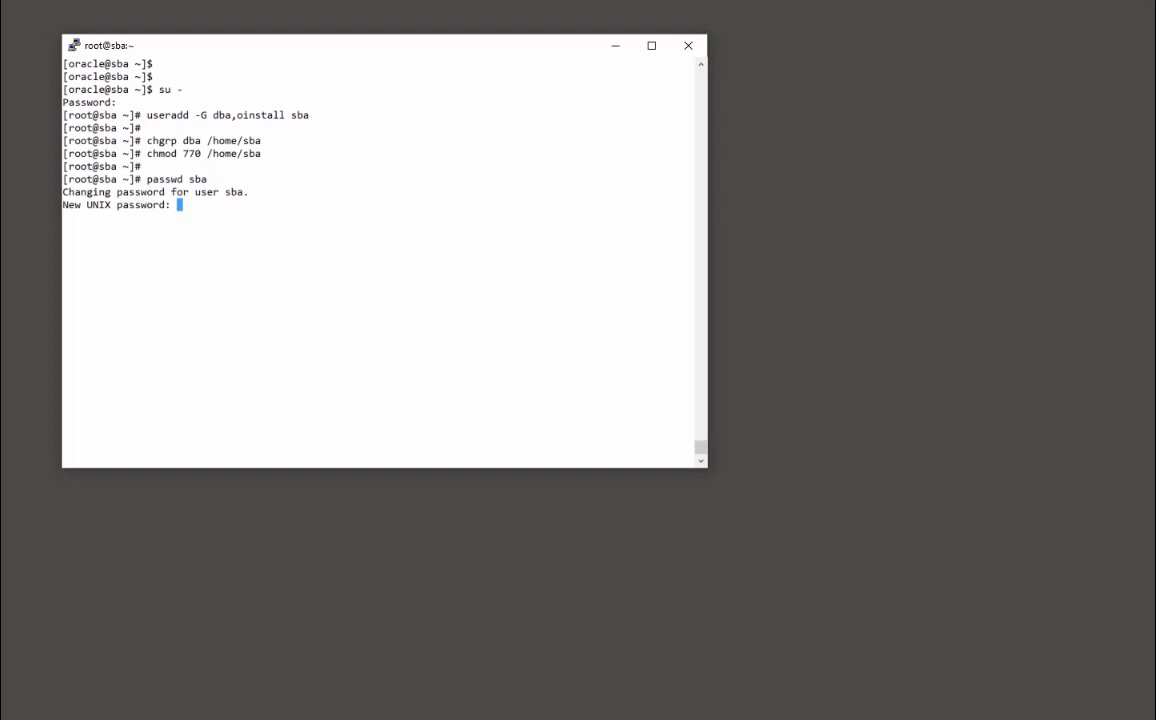
key(Return)
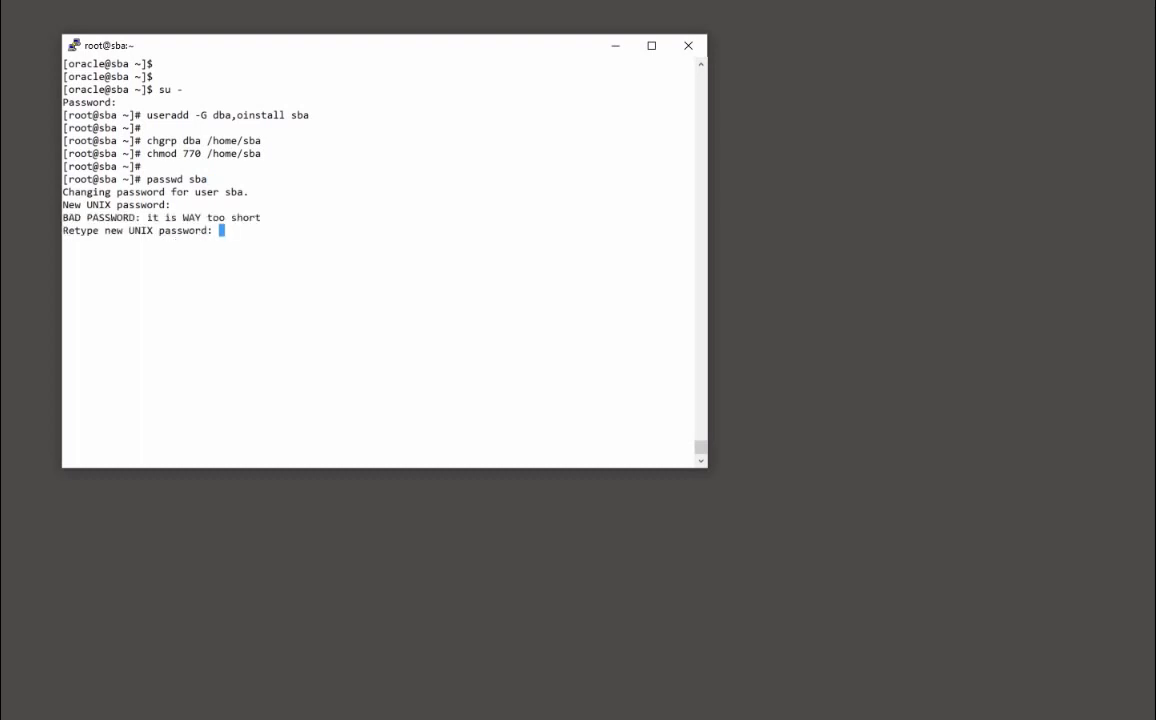
key(Return)
key(Return)
key(Return)
text(su)
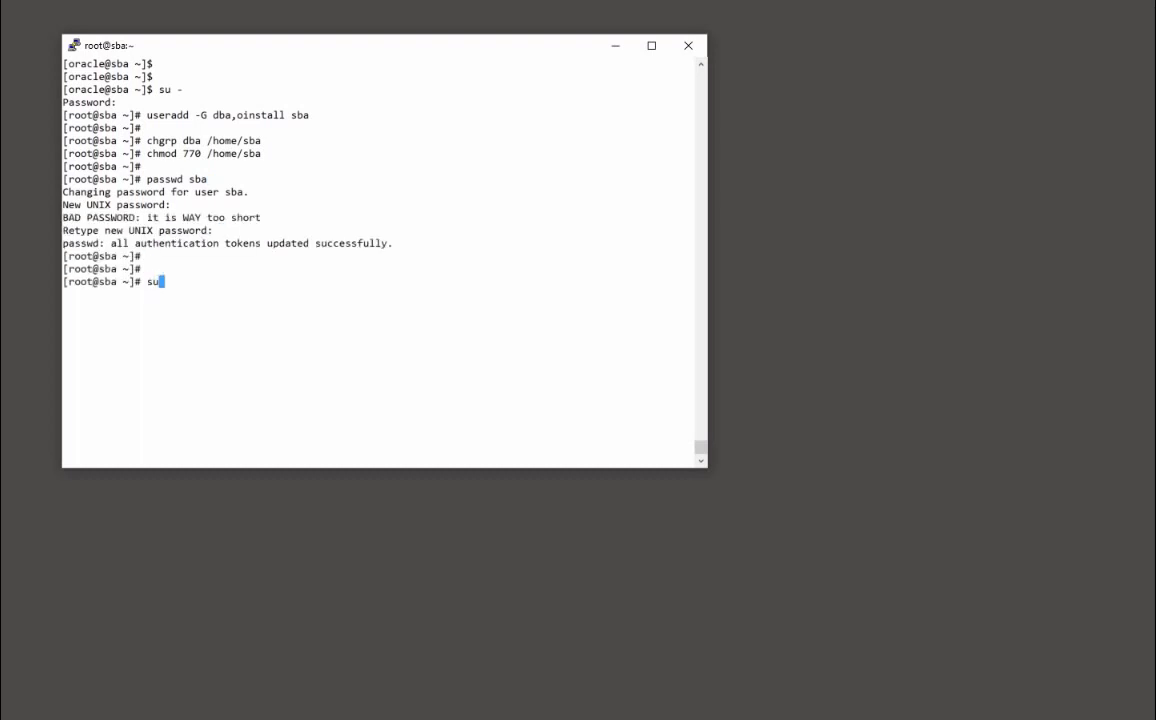
text( - sba)
key(Return)
key(Return)
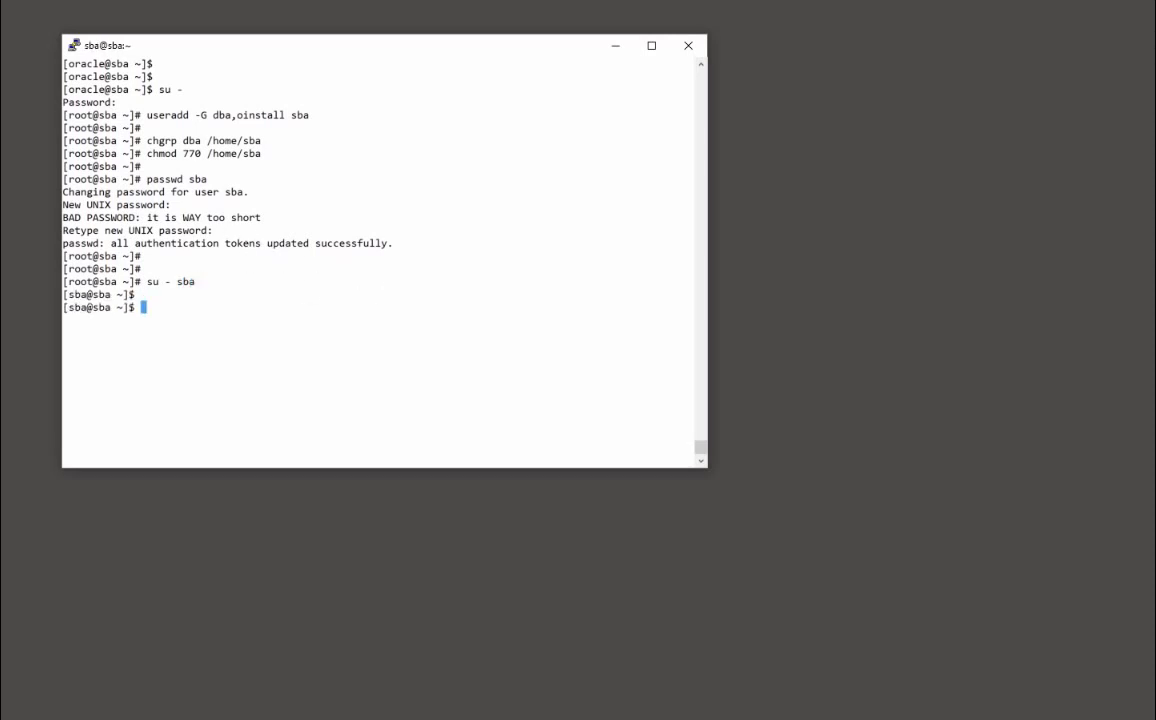
Extract /home/oracle/SBADMIN109-installSBA-INT.zip into the sba home directory
key(alt+Tab)
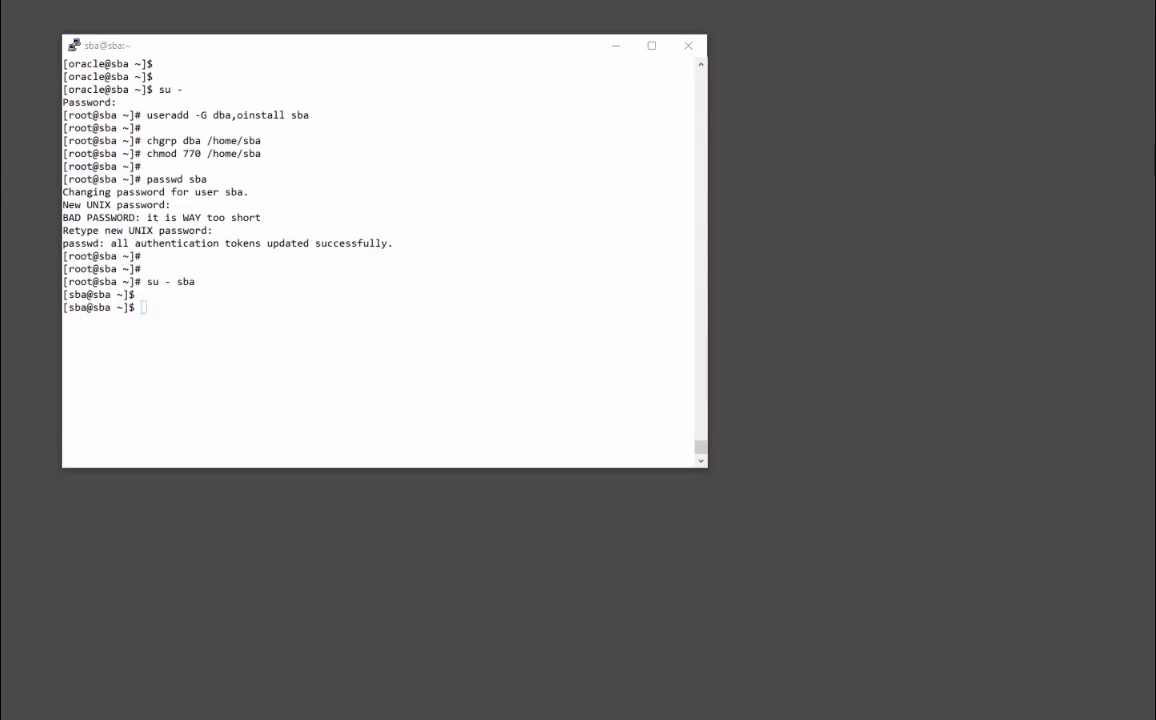
right_click(268, 330)
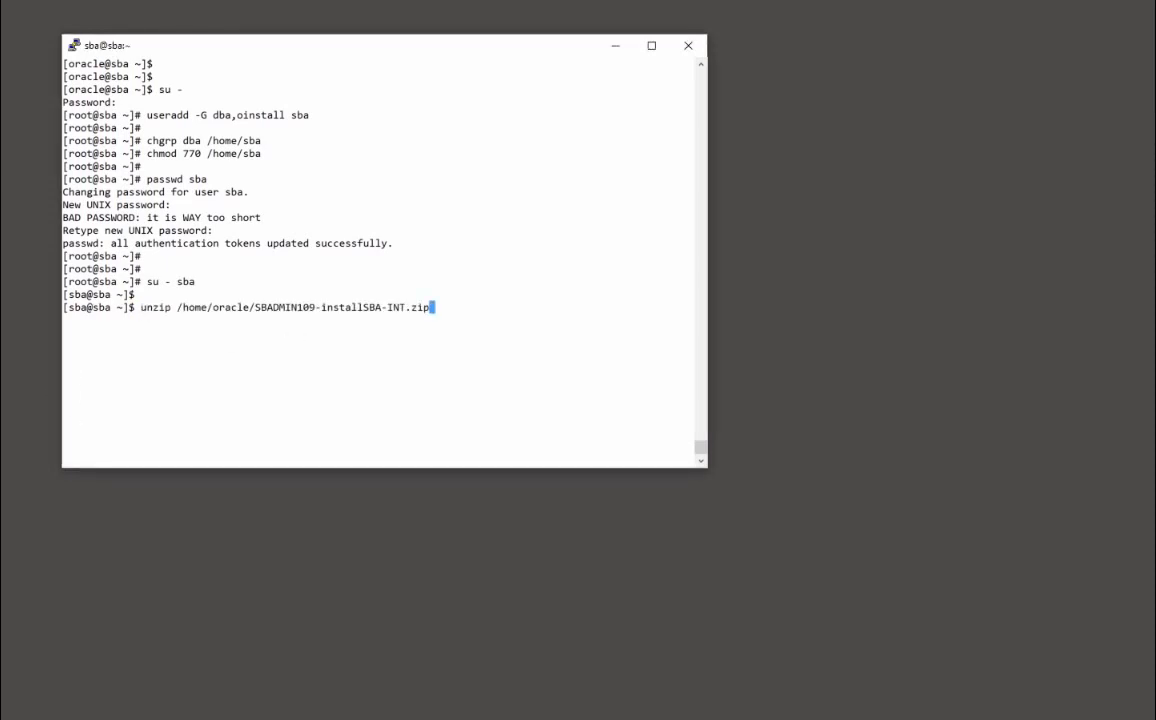
key(Return)
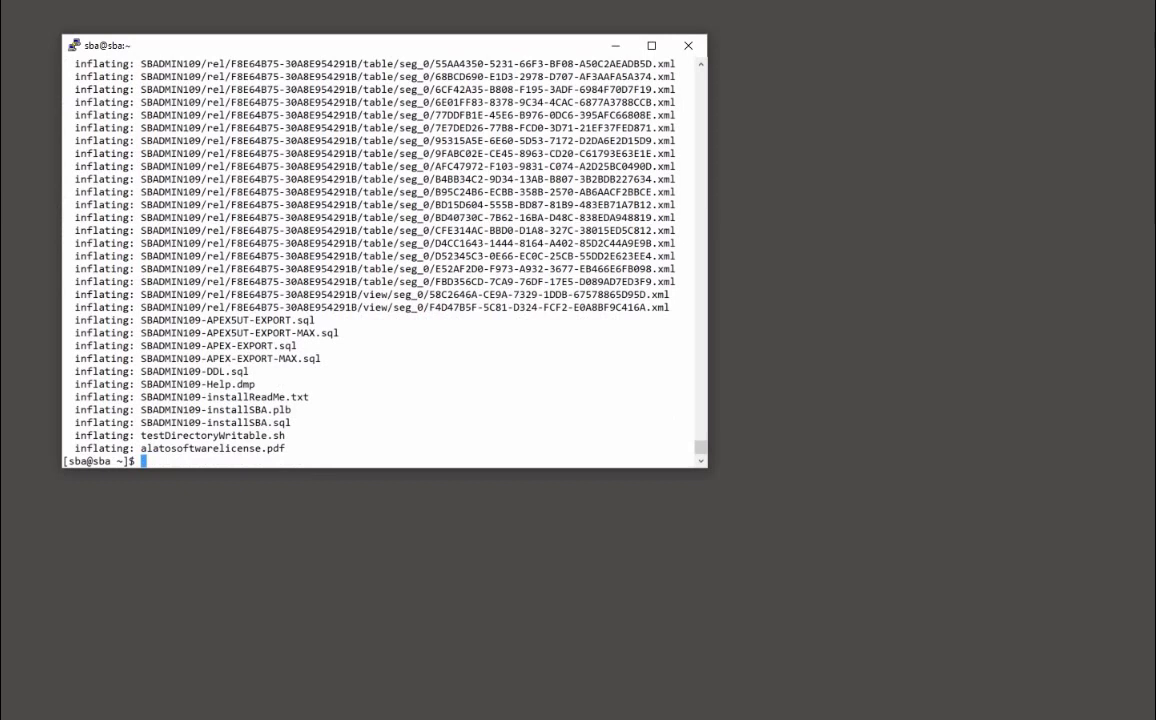
key(Return)
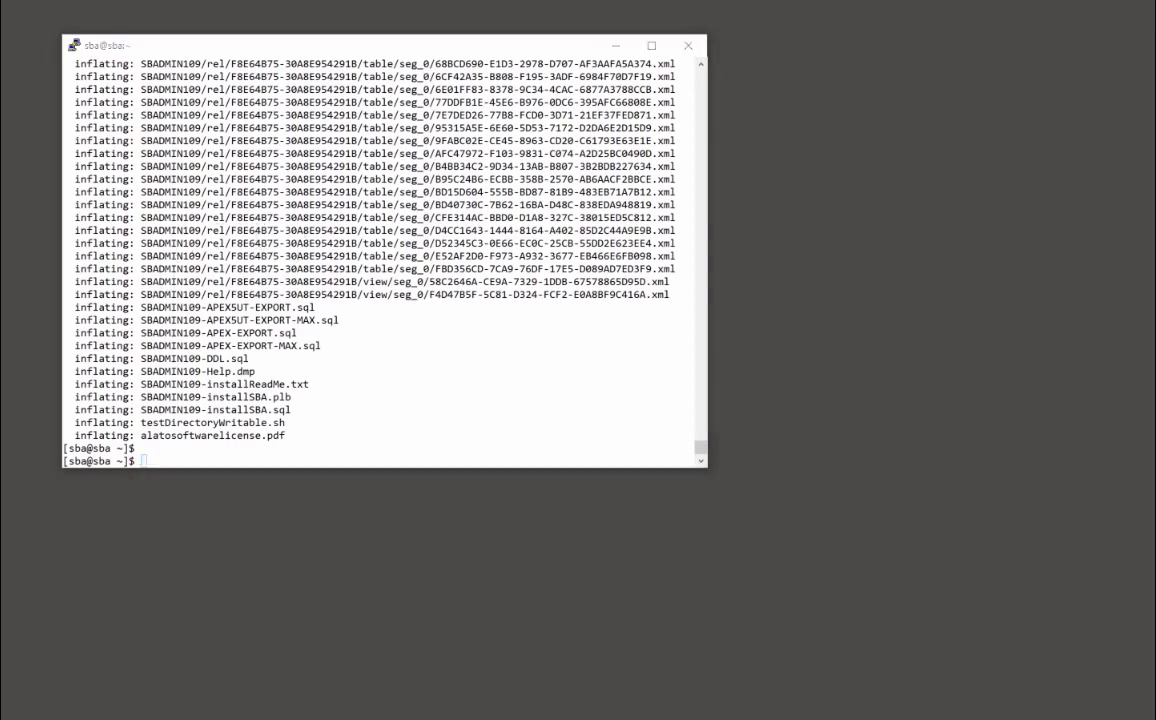
Run the setup script with sh ./initsba.sh
click(298, 366)
text(sh ./initsba.sh)
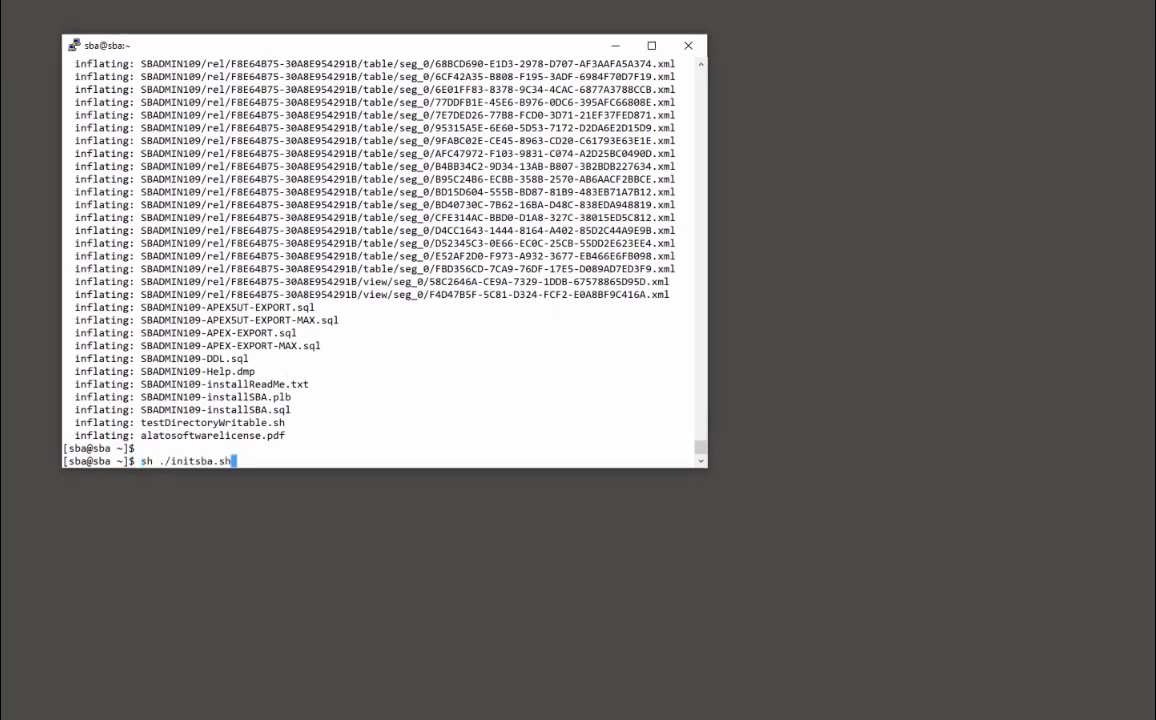
key(Return)
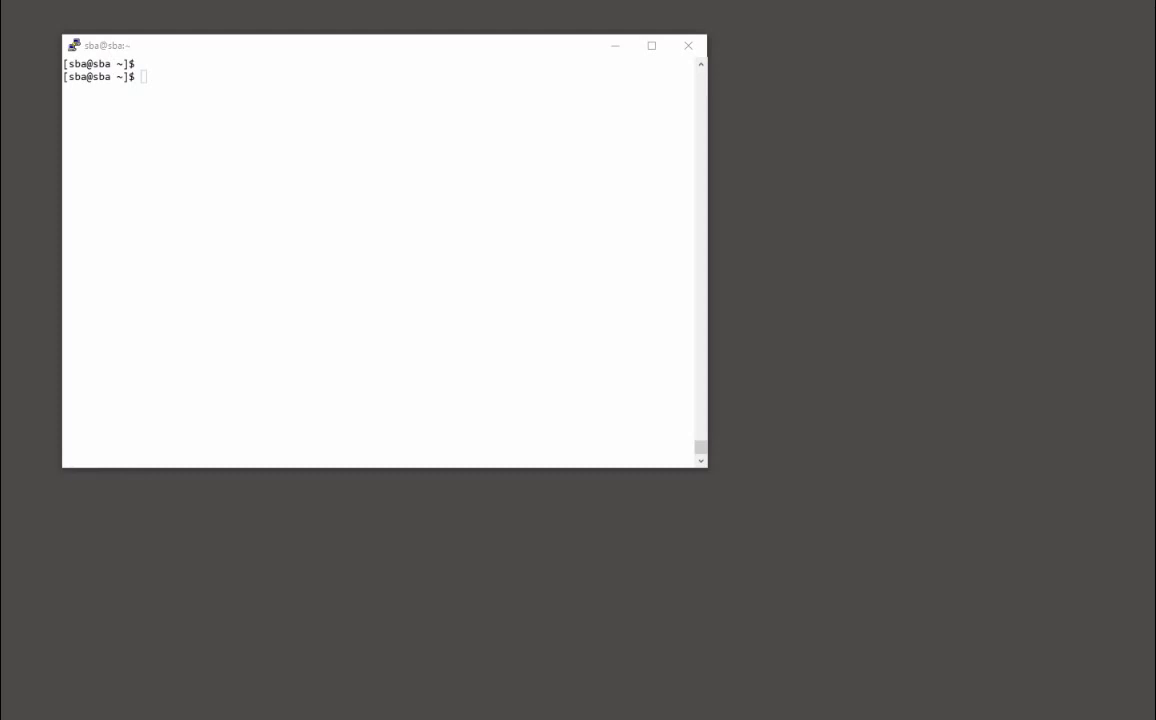
Set the Oracle environment to SID orclz using . oraenv
click(200, 80)
text(. oraenv)
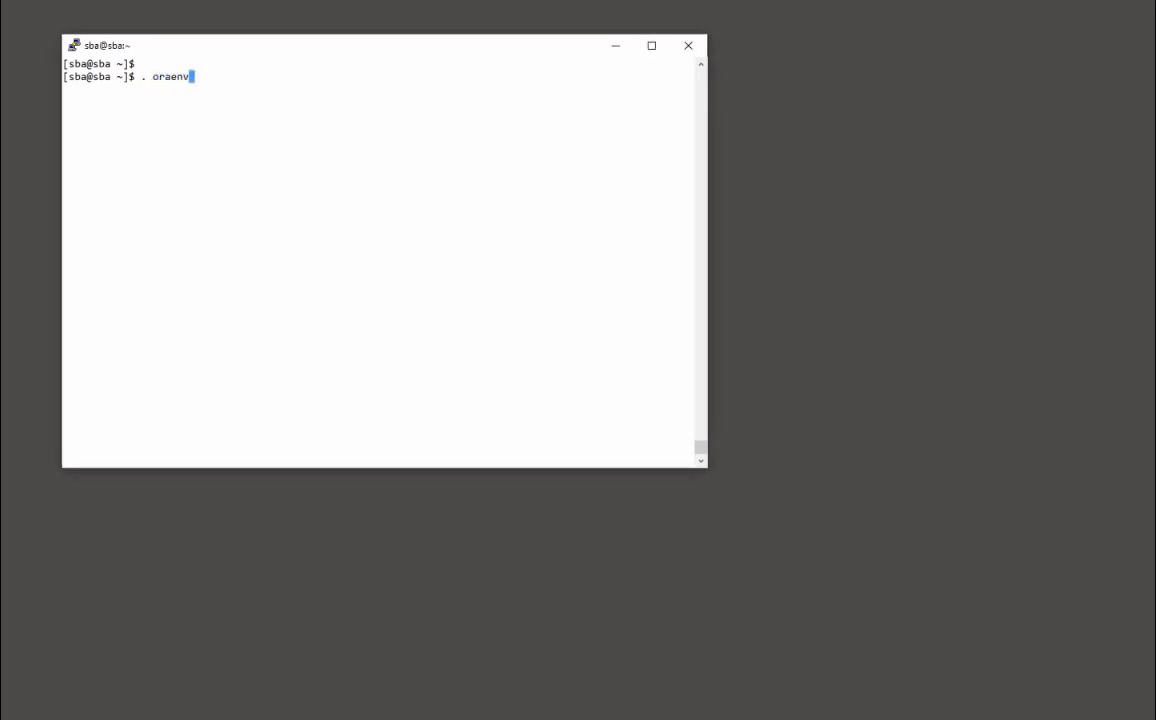
key(Return)
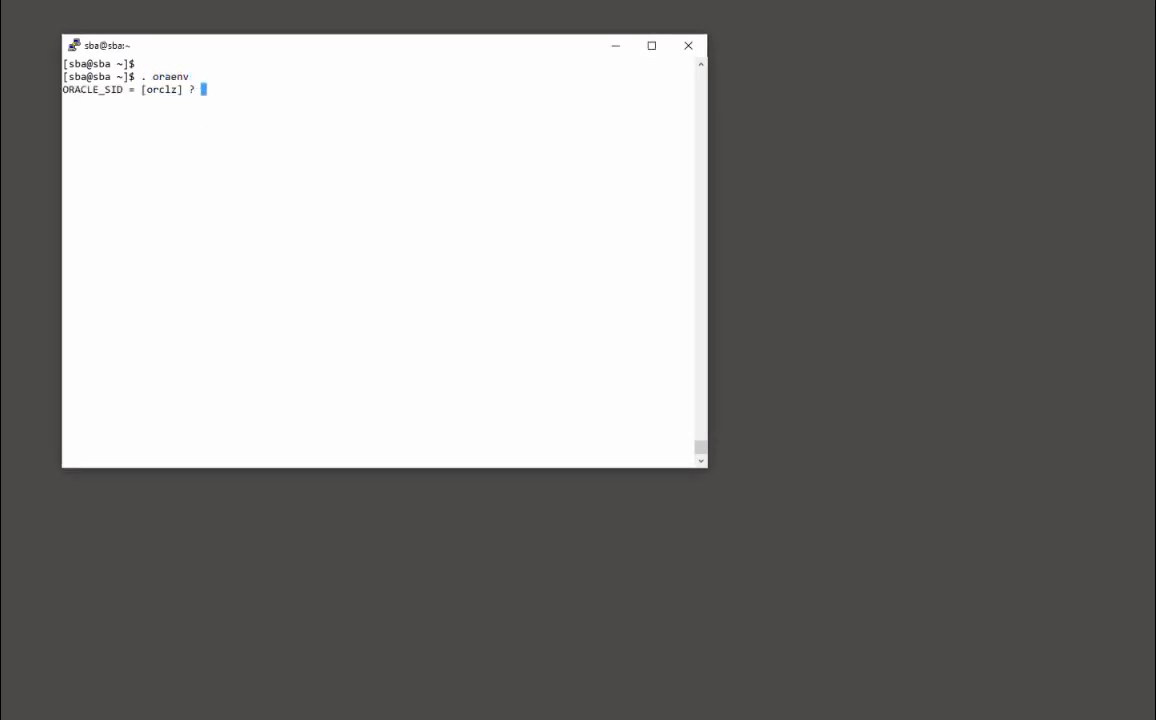
text(orclz)
key(Return)
text(sqlplu)
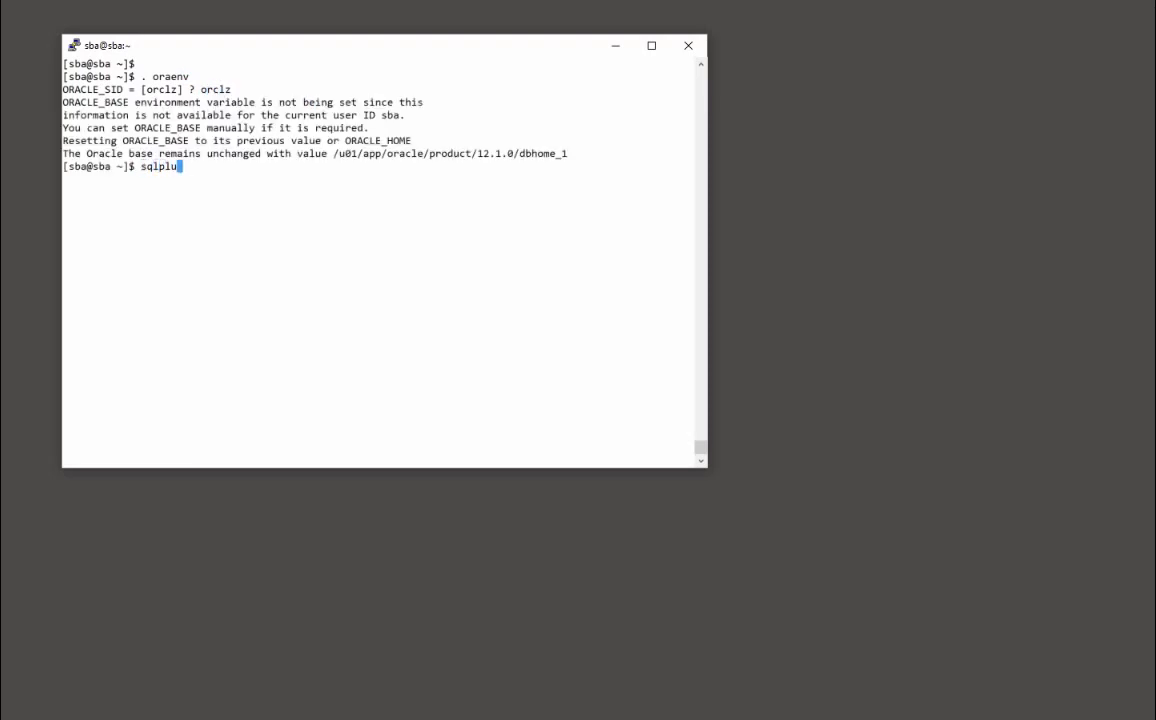
text(s / as sysdba)
key(Return)
key(Return)
key(Return)
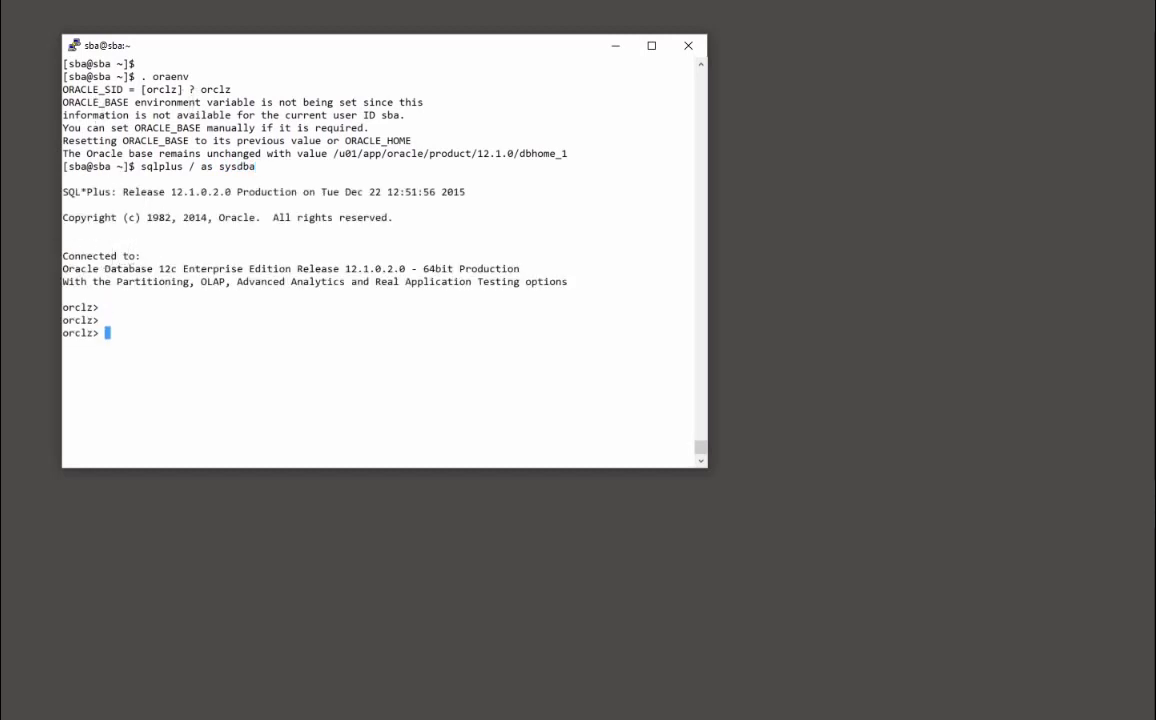
key(alt+Tab)
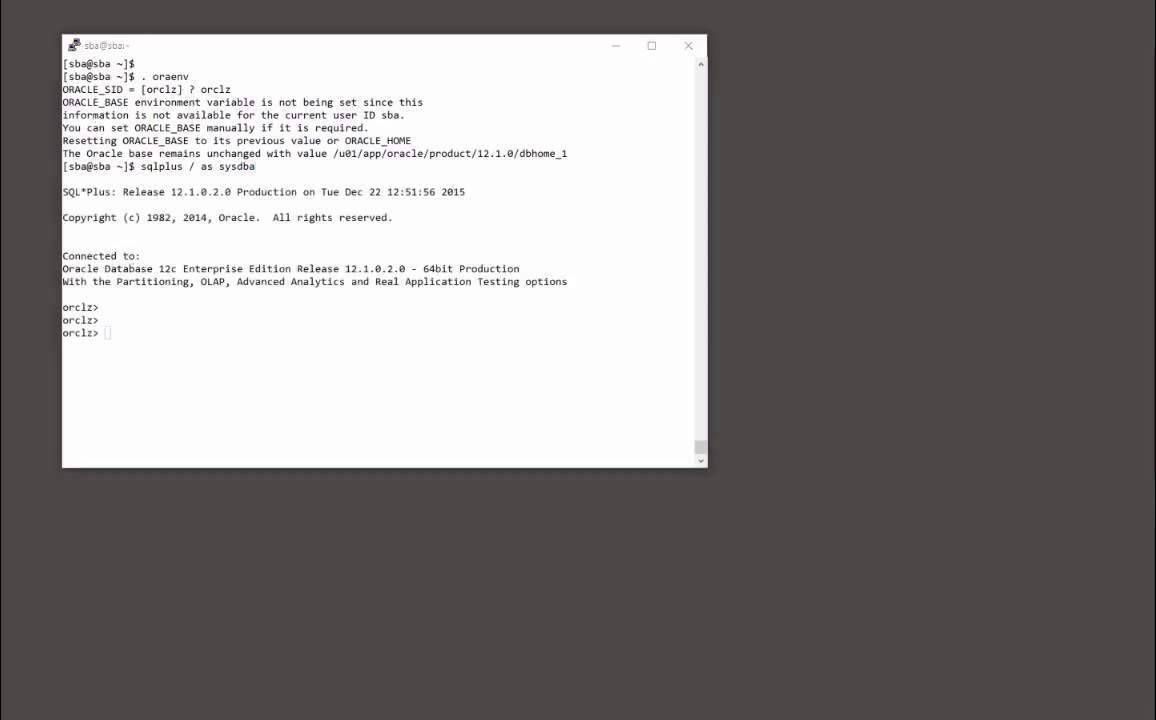
right_click(158, 317)
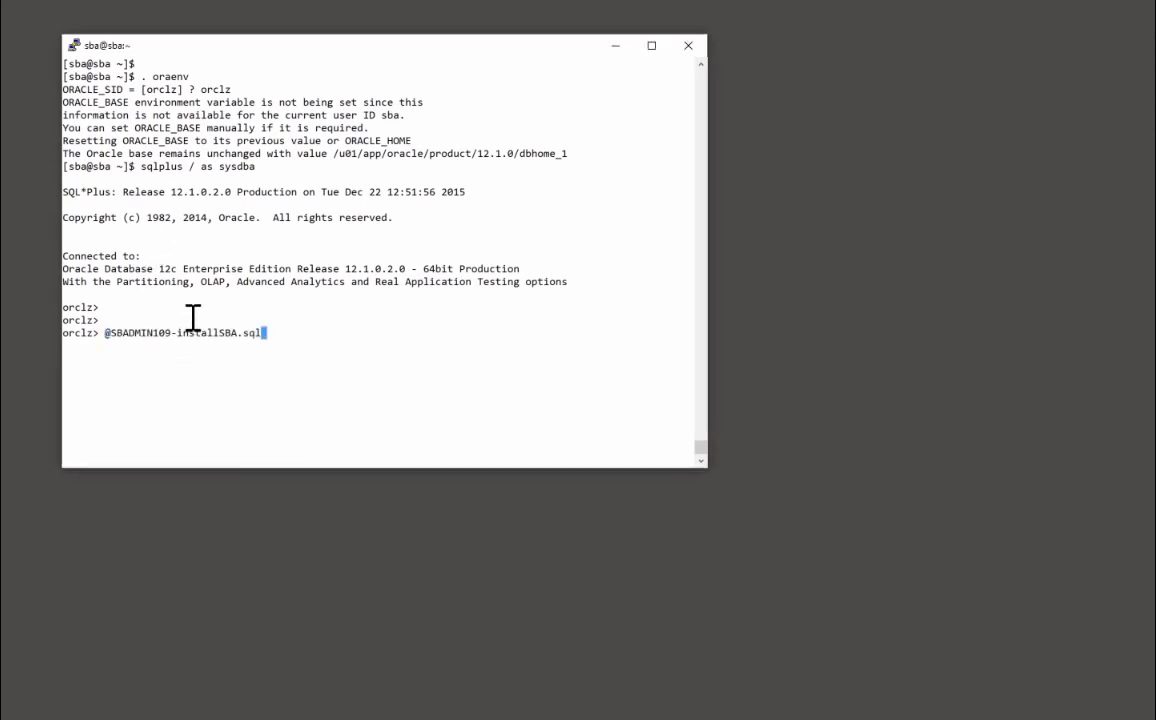
Start the install script, entering sba as schema username plus its password
key(Return)
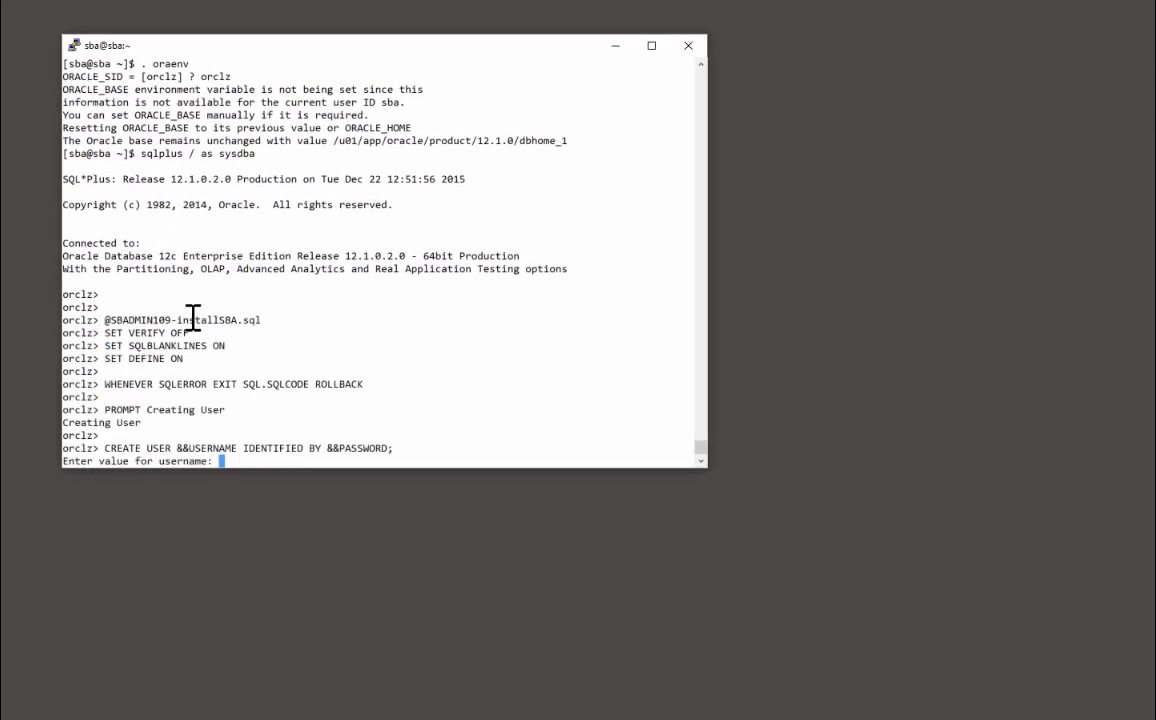
text(sba)
key(Return)
text(sba)
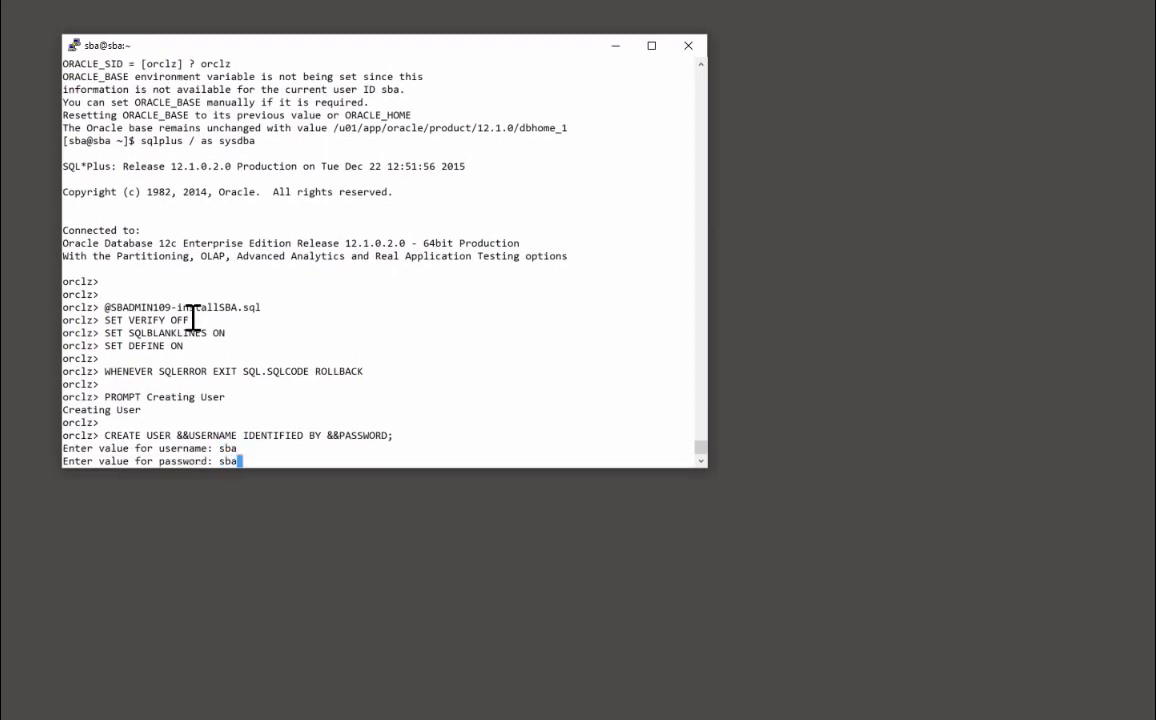
key(Return)
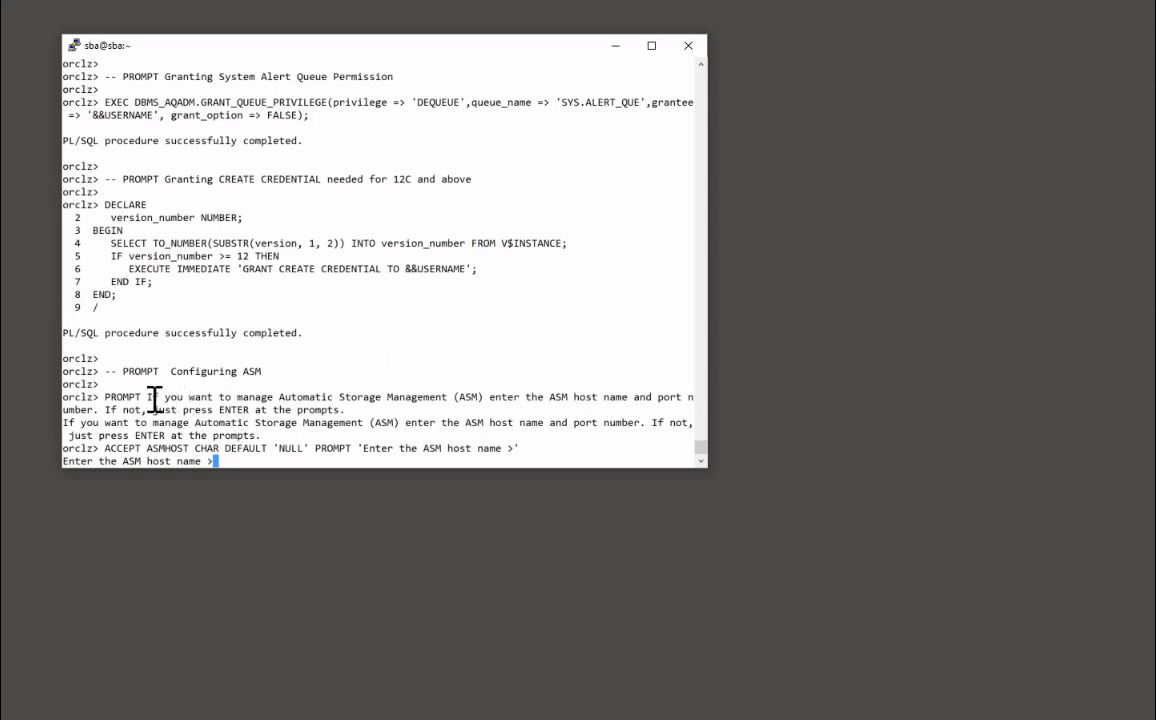
Skip the ASM host name prompt so the script runs to completion
drag(155, 400, 452, 397)
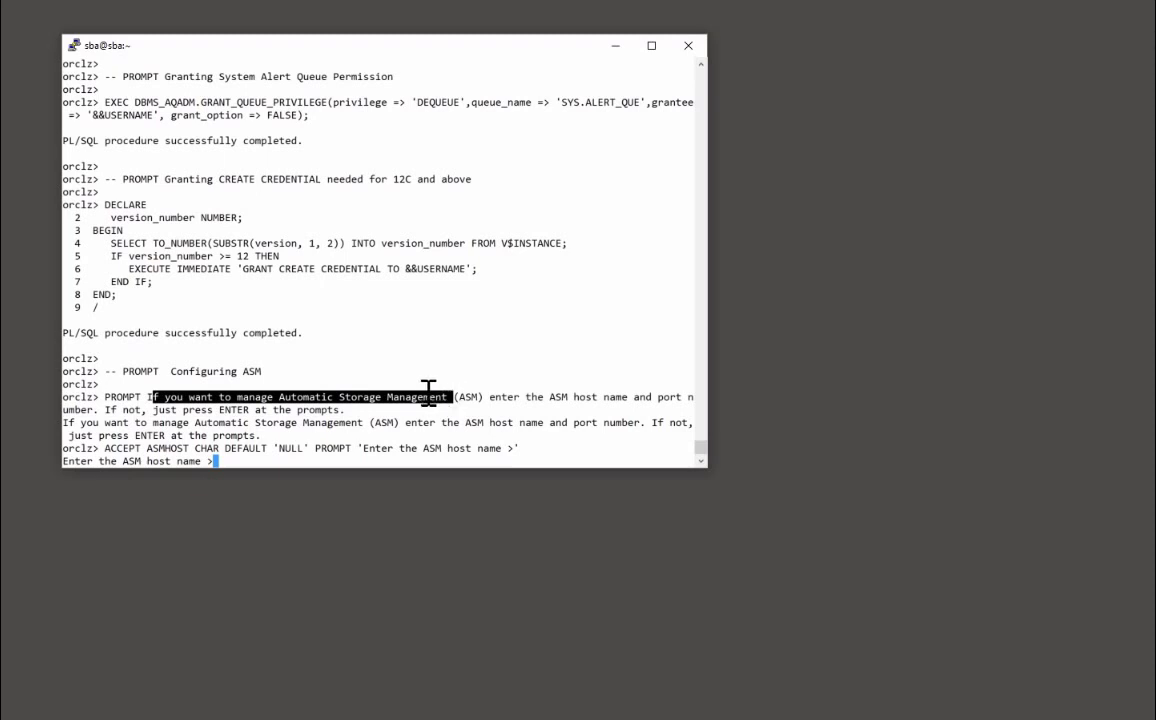
click(284, 400)
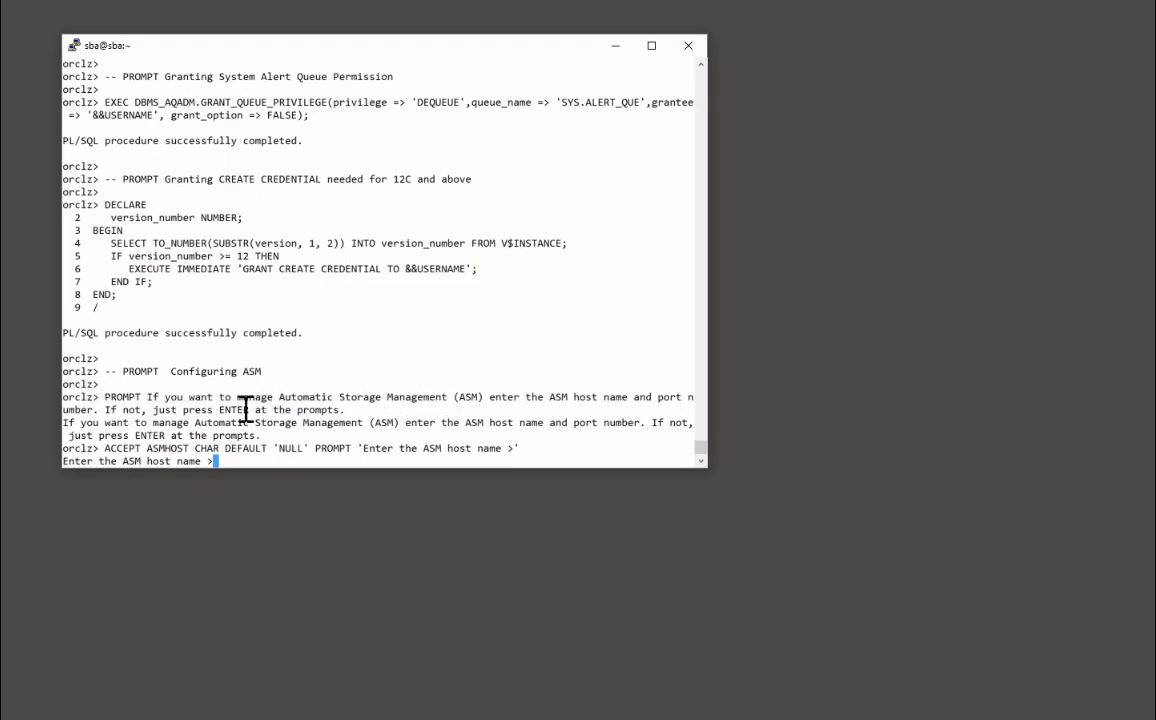
click(30, 300)
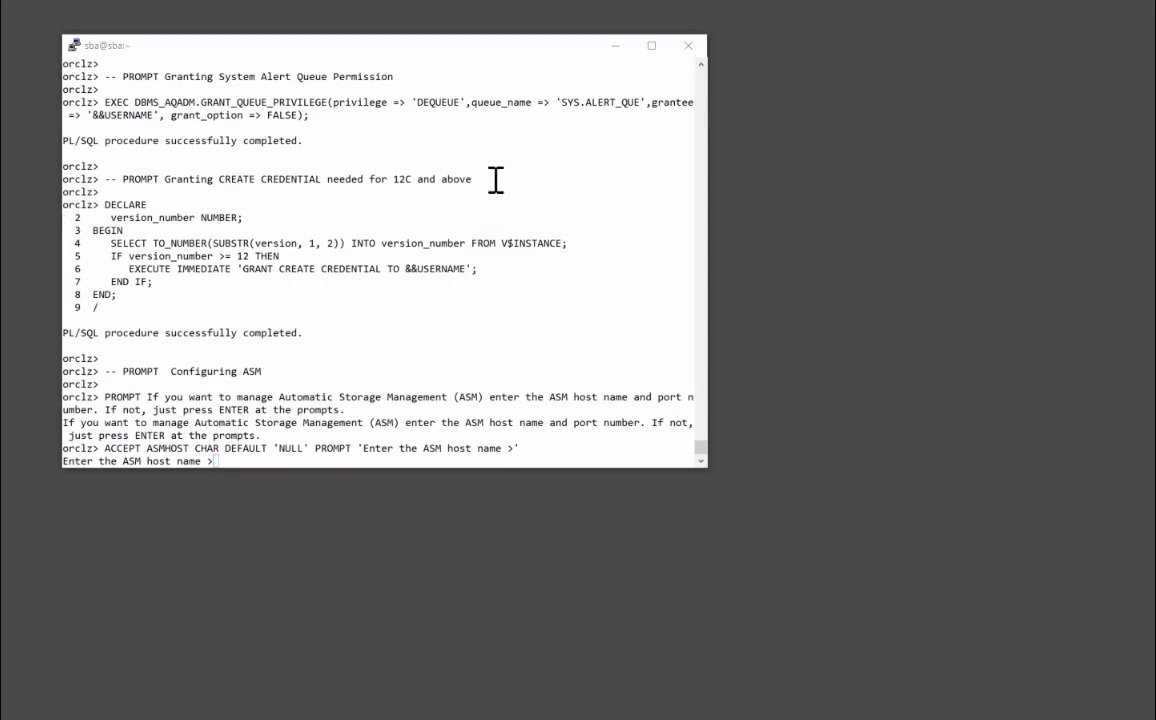
click(380, 300)
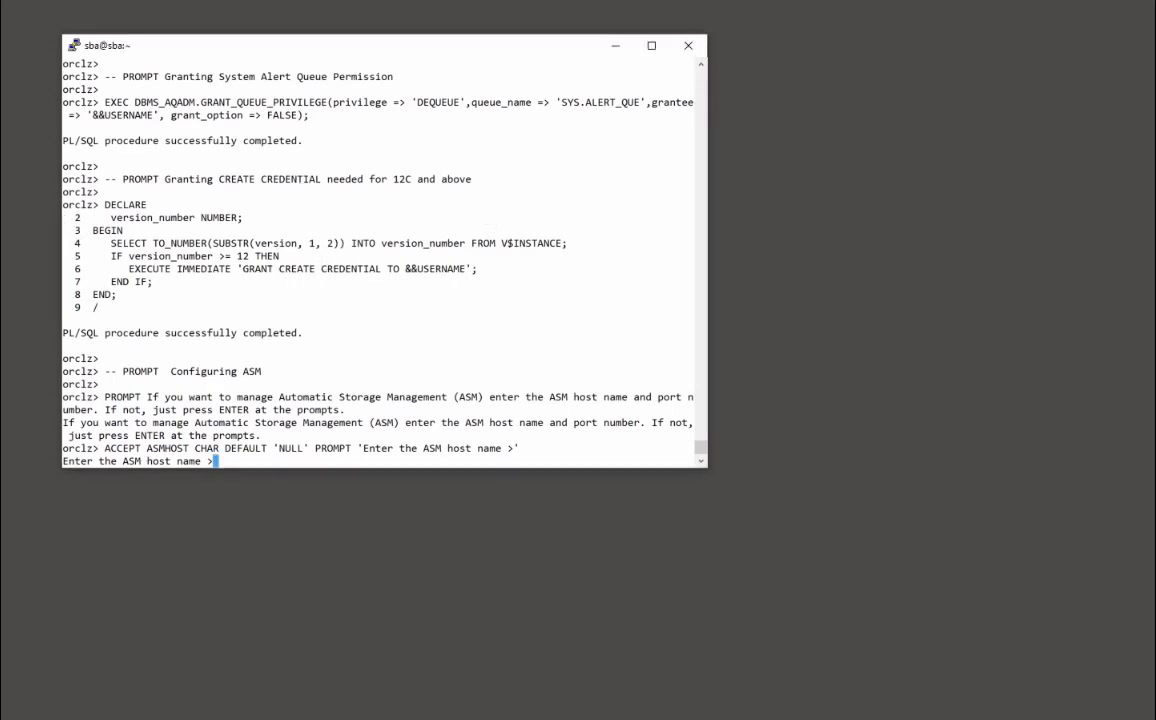
key(Return)
key(Return)
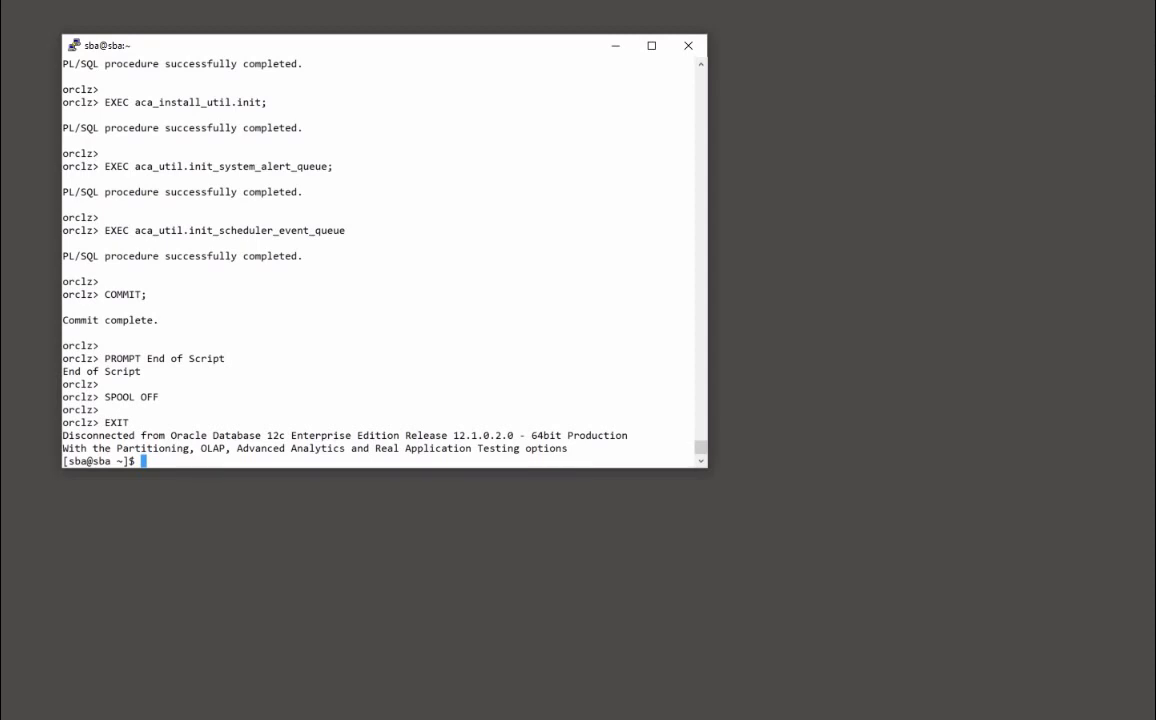
Bring the Chrome browser window into view
key(alt+Tab)
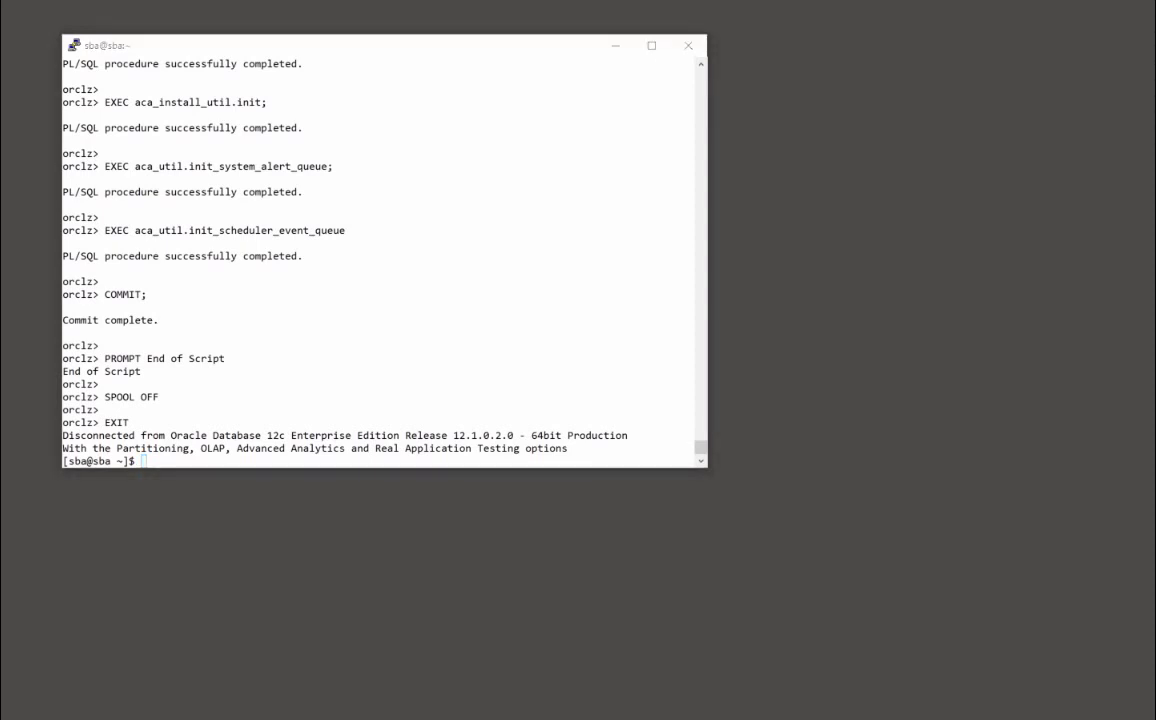
drag(0, 150, 479, 44)
key(alt+Tab)
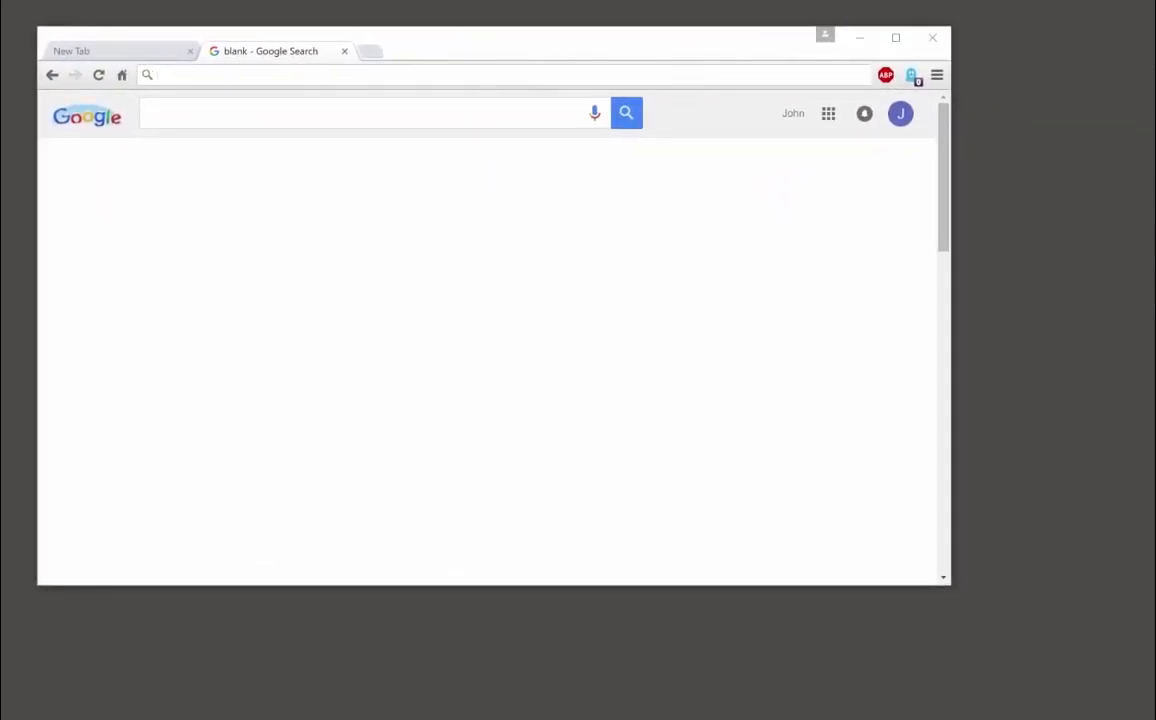
Load the APEX sign-in page from the pasted server address
click(296, 77)
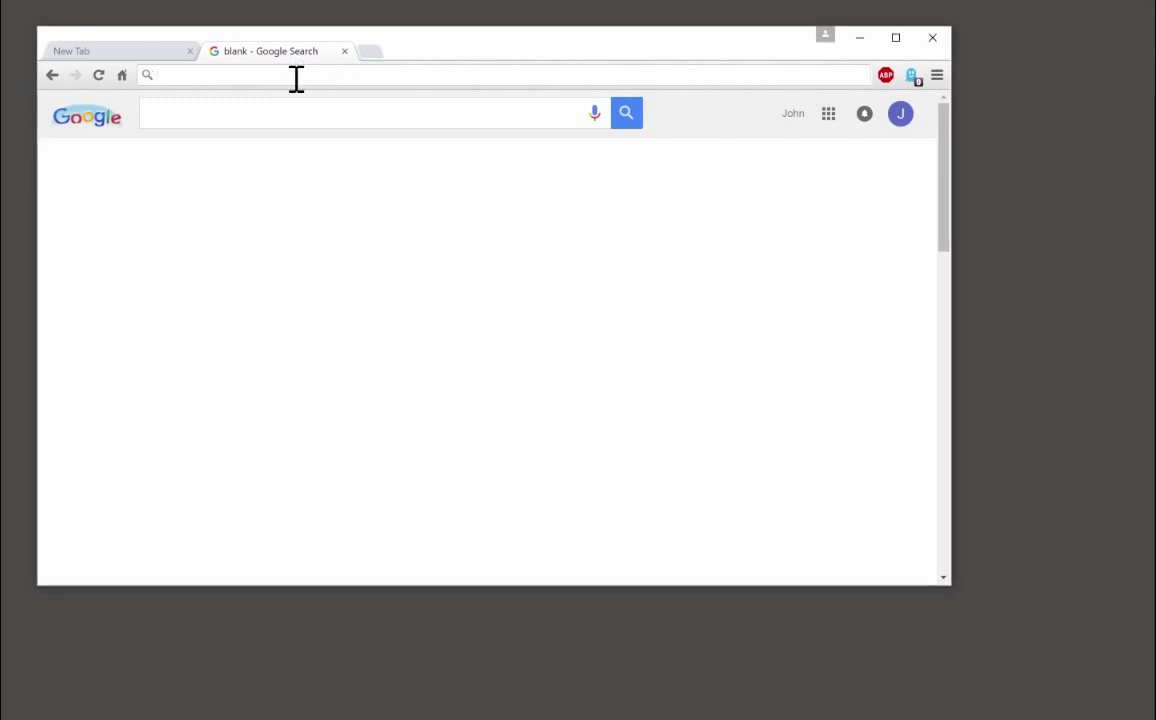
text(http://192.168.56.201:8080/apex)
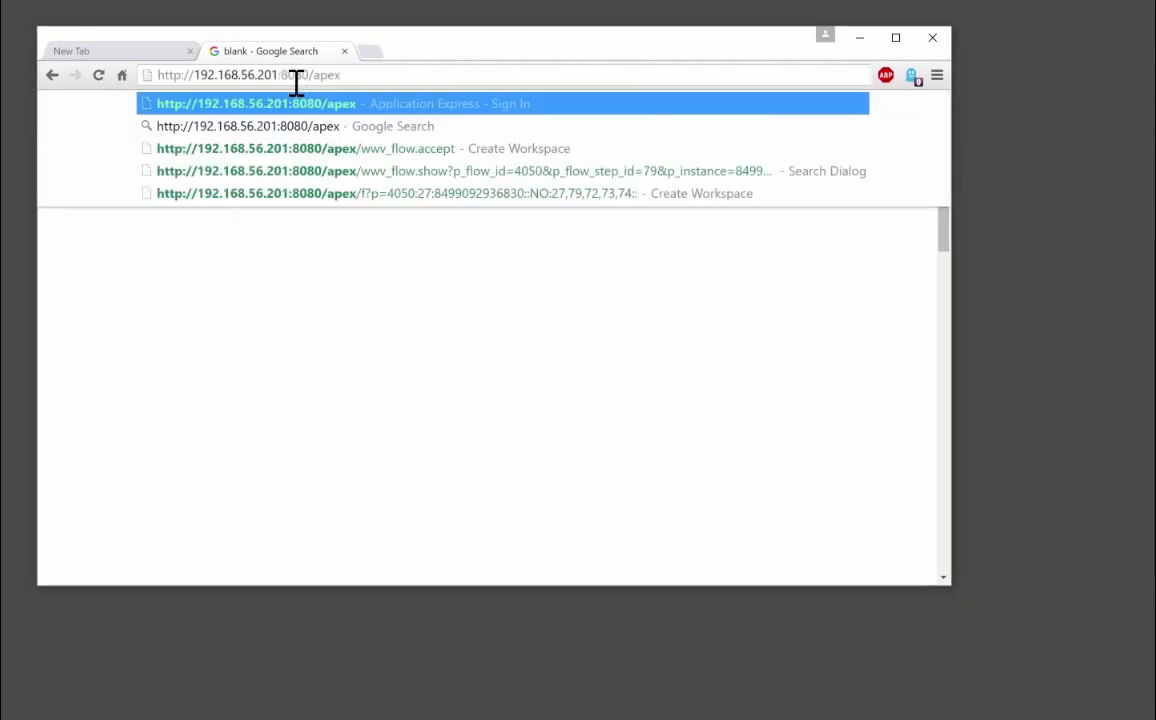
key(Return)
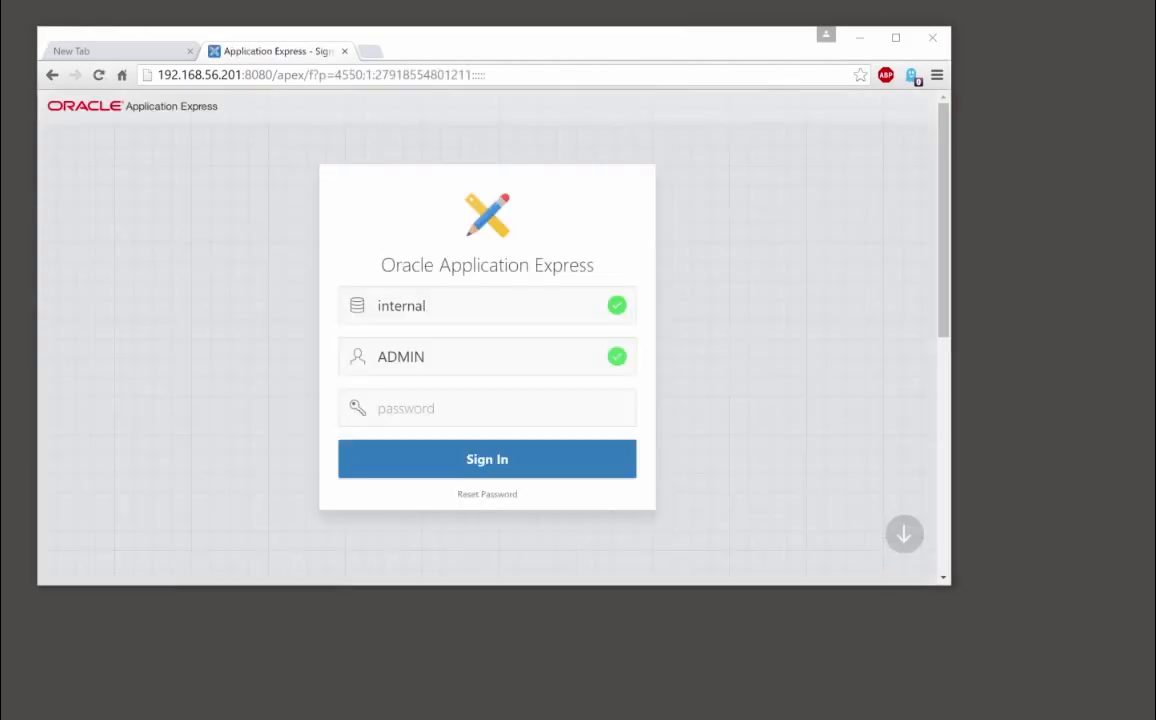
Sign in as ADMIN to the internal workspace, correcting a mistyped password
click(392, 405)
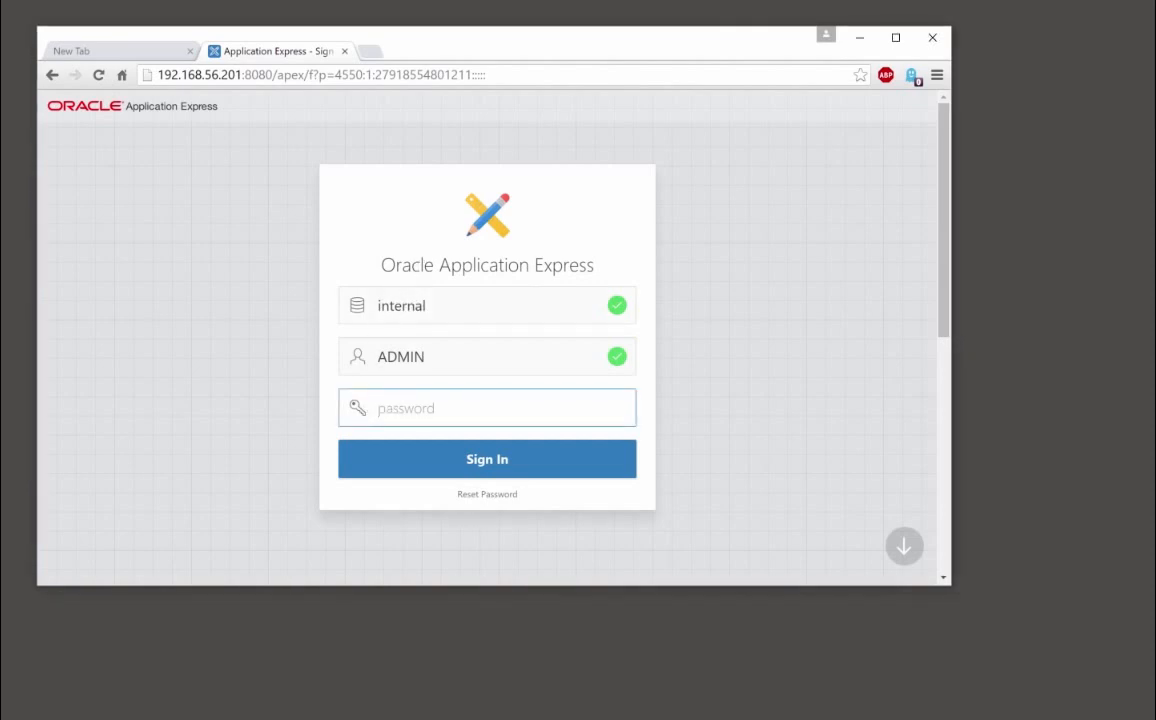
text(*******)
key(BackSpace)
key(BackSpace)
key(BackSpace)
key(BackSpace)
key(BackSpace)
key(BackSpace)
key(BackSpace)
text(******)
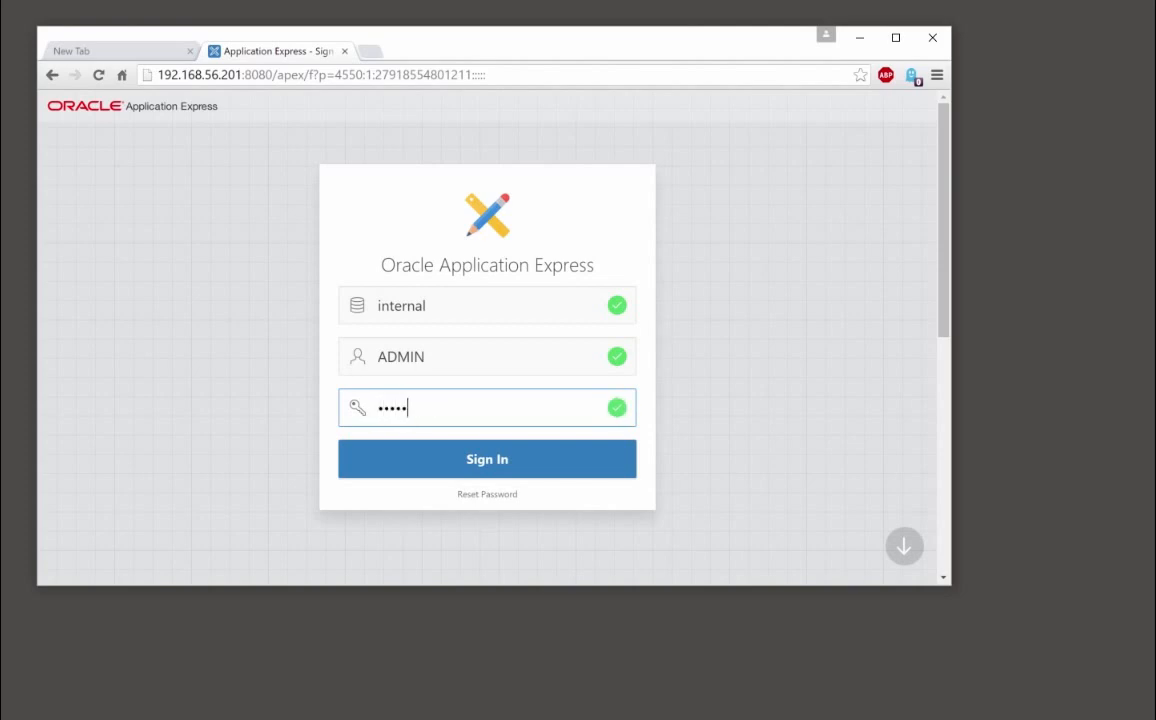
text(**)
key(Return)
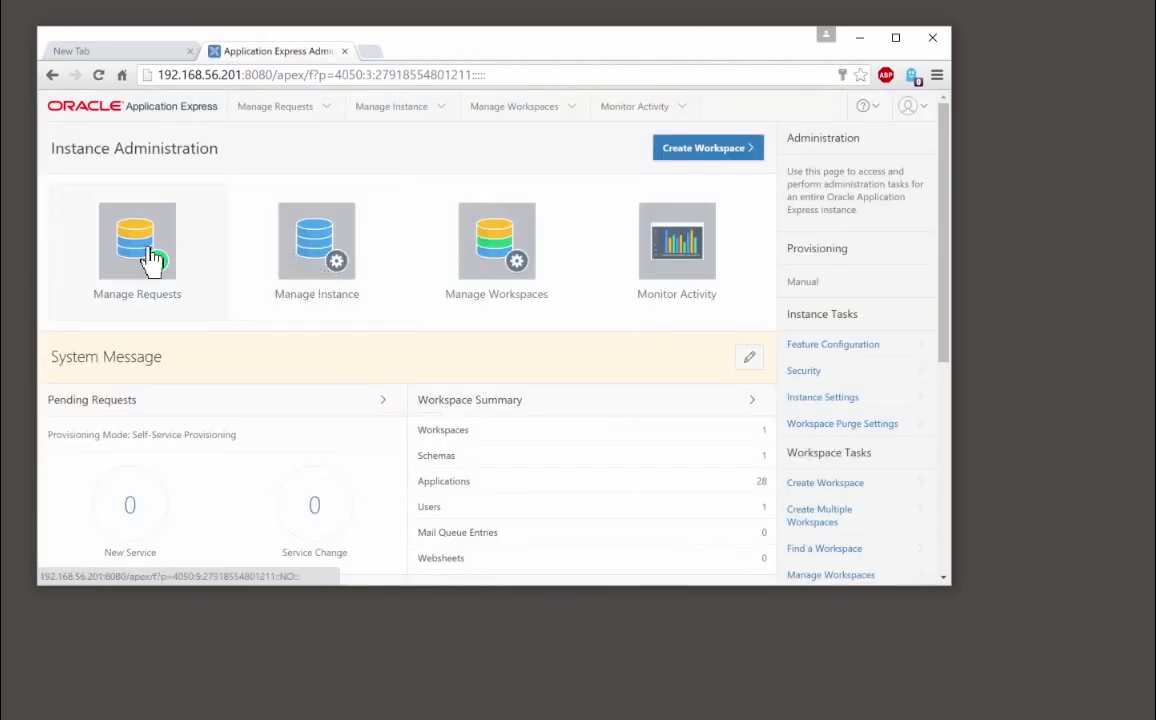
Start a new workspace from Manage Workspaces and name it sba
click(495, 255)
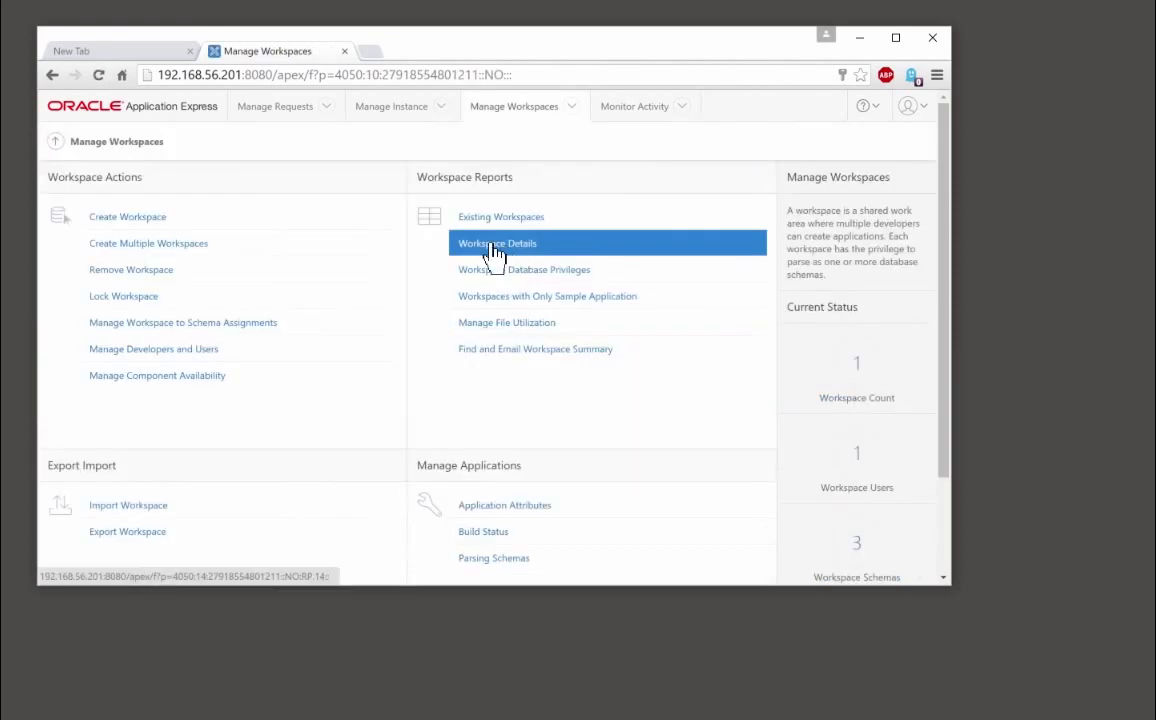
click(150, 222)
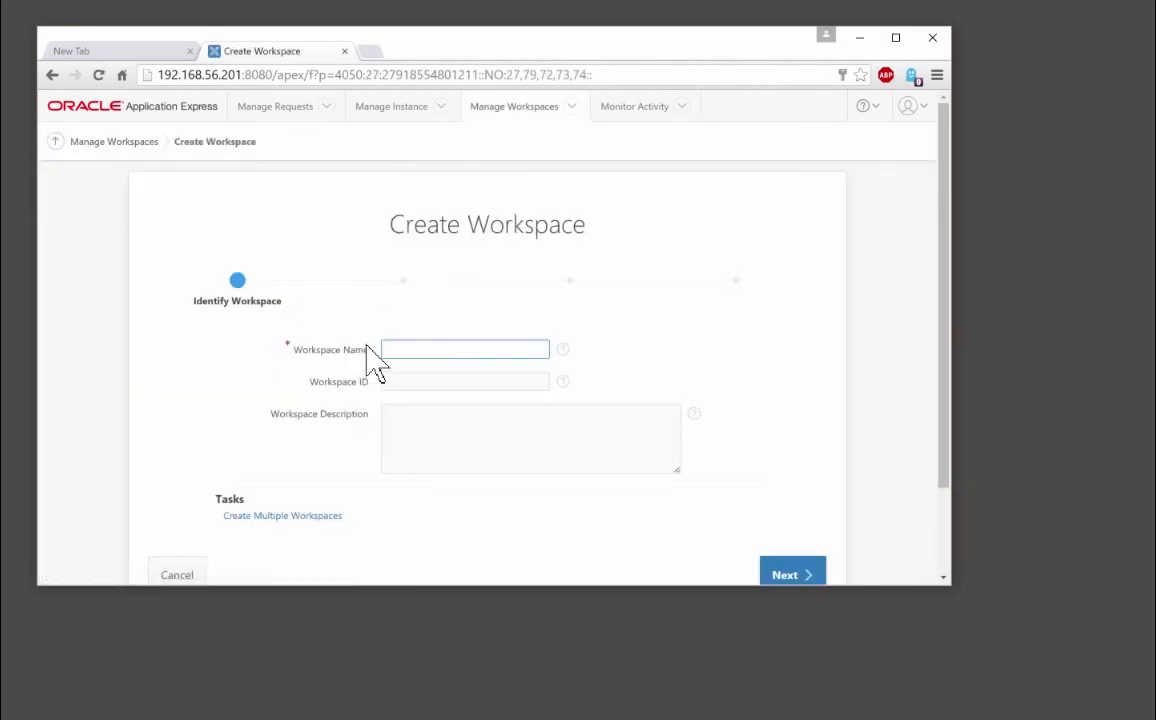
text(ba)
click(797, 577)
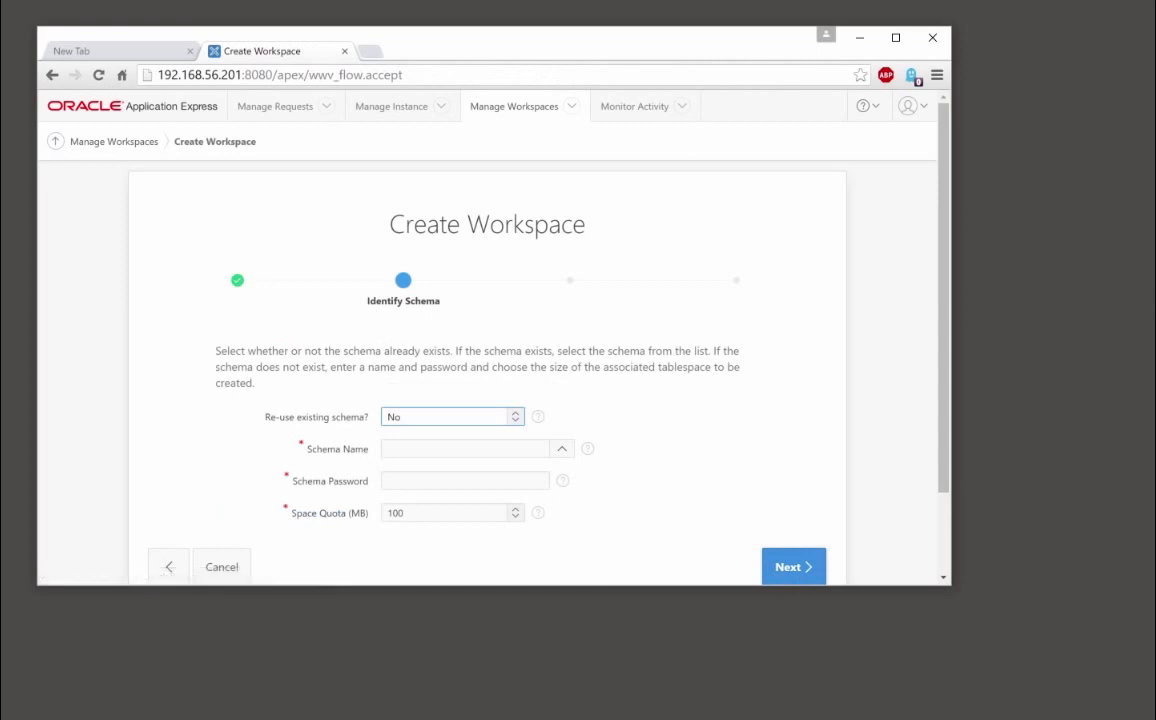
Set Re-use existing schema to Yes with schema sba, then advance
drag(947, 408, 947, 490)
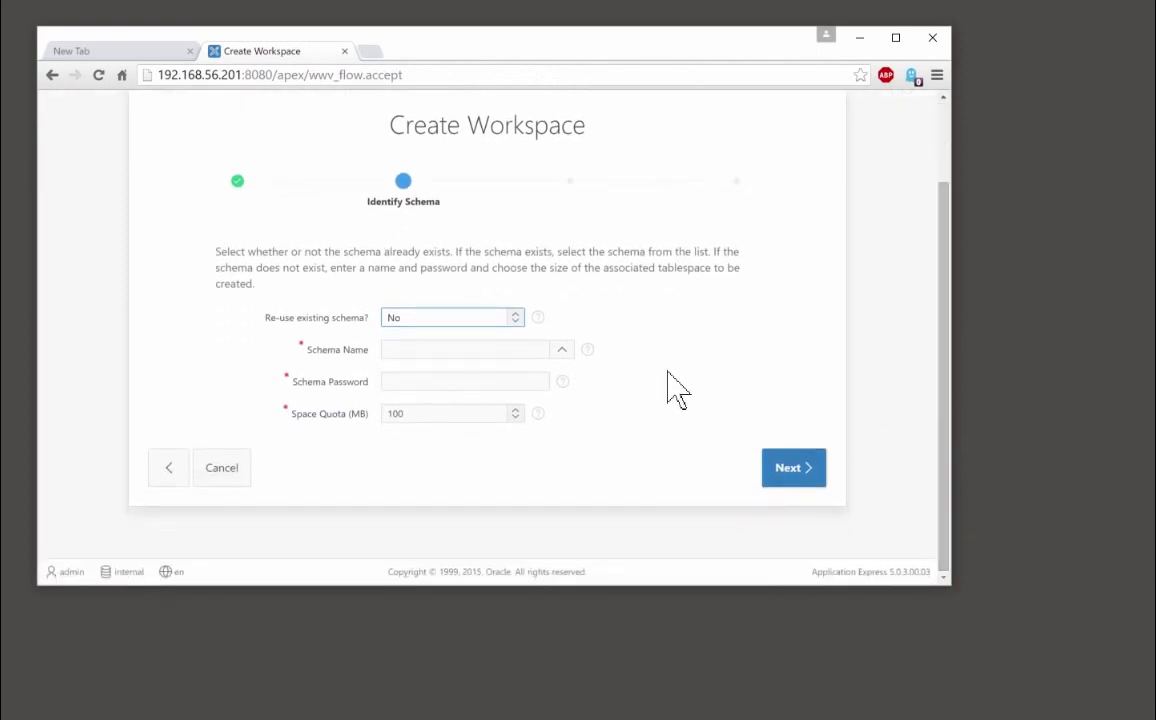
click(519, 318)
click(418, 346)
click(428, 350)
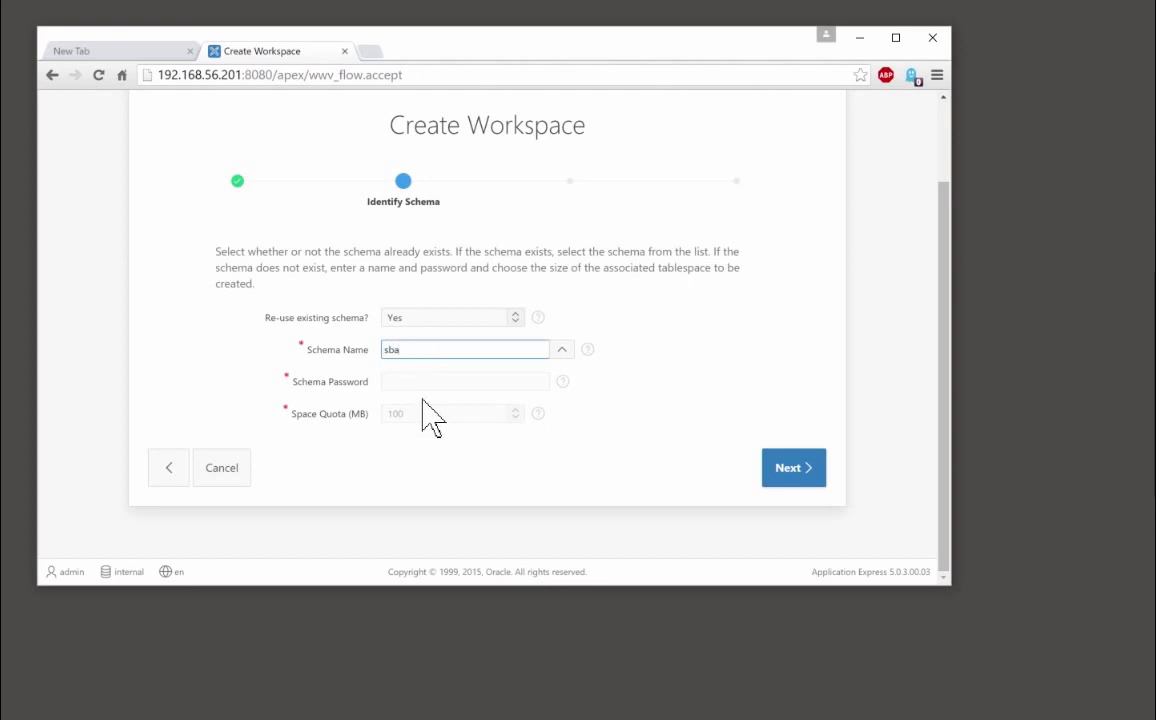
click(788, 468)
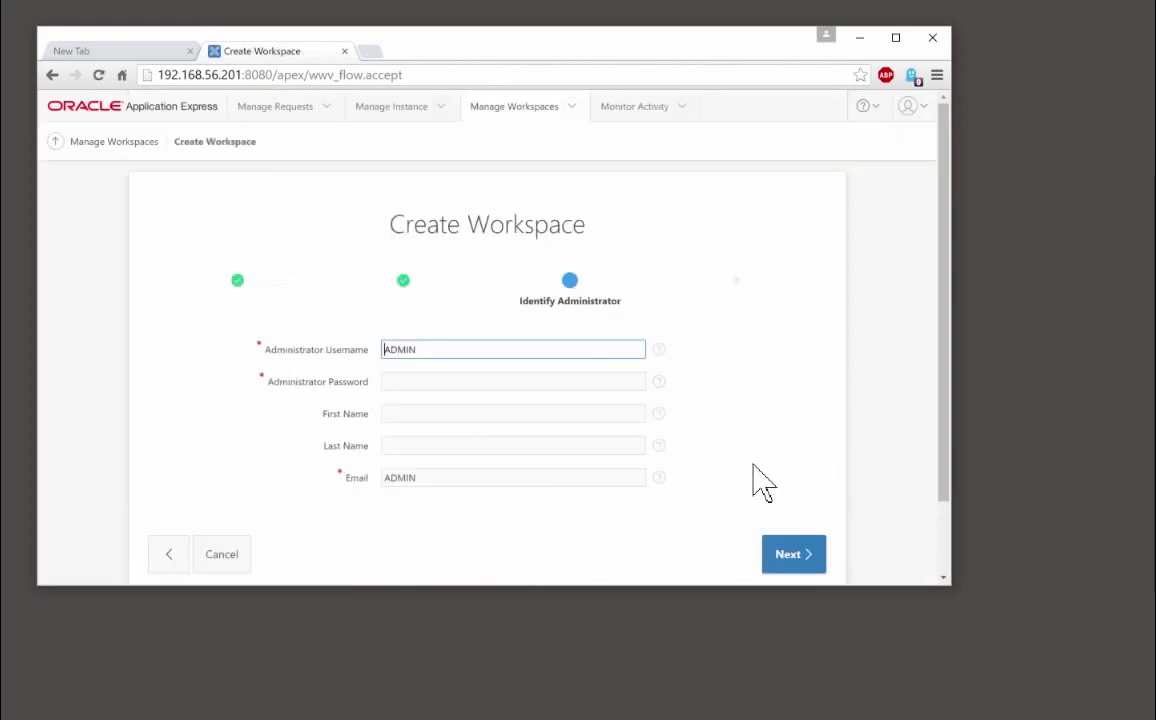
Enter the administrator's password, first name, last name and e-mail address, then continue
click(402, 381)
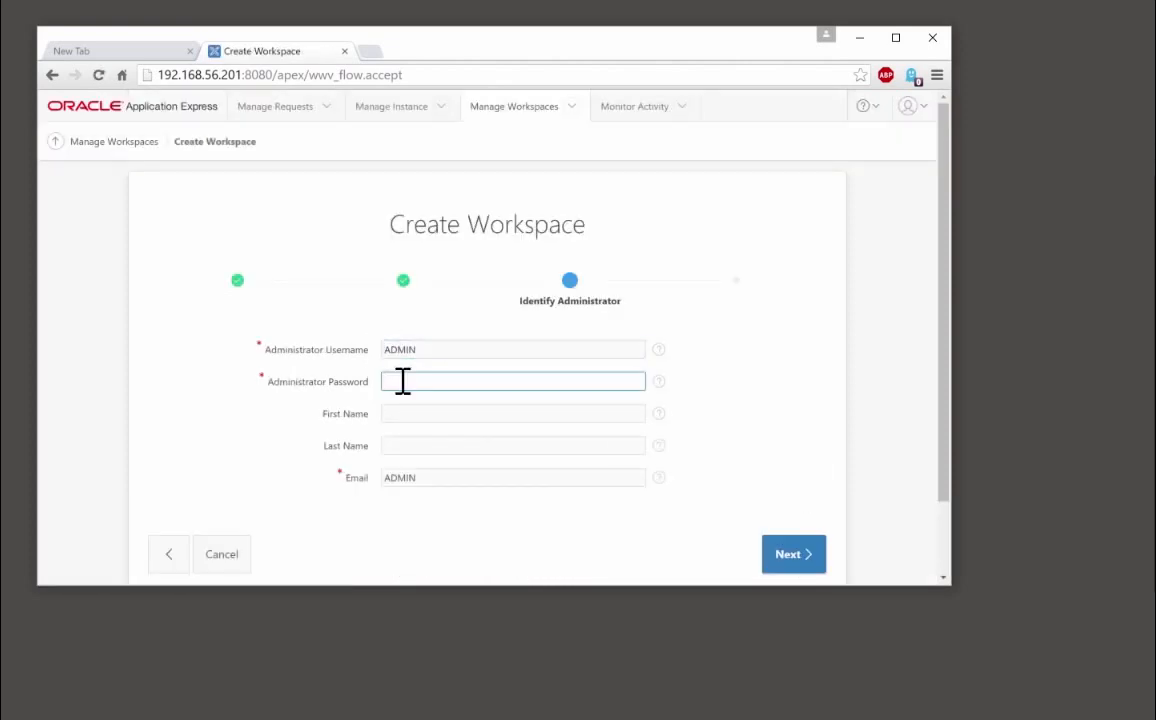
text(••••)
key(Tab)
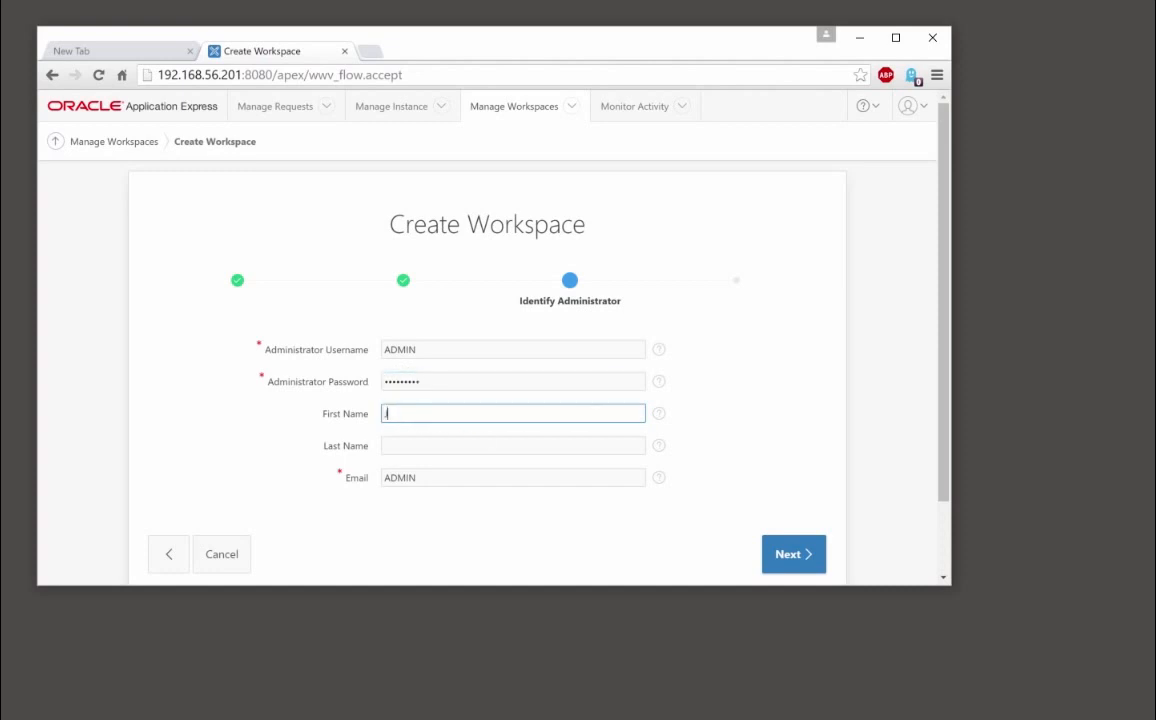
text(John)
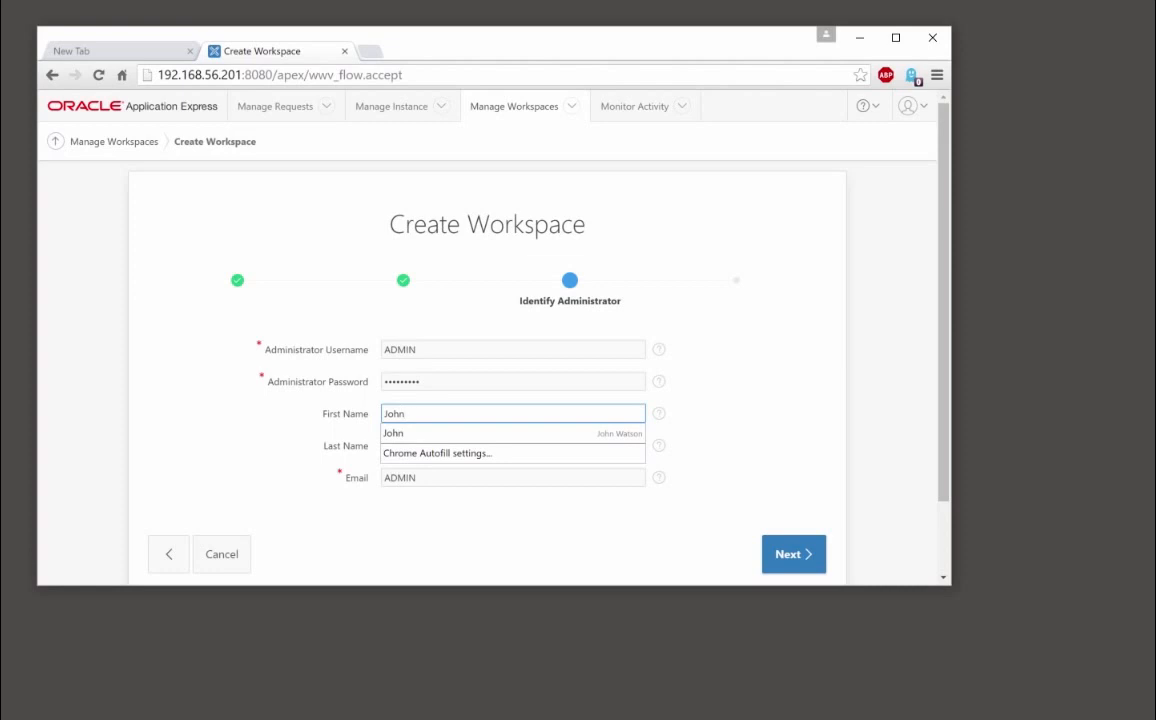
key(Escape)
key(Tab)
text(W)
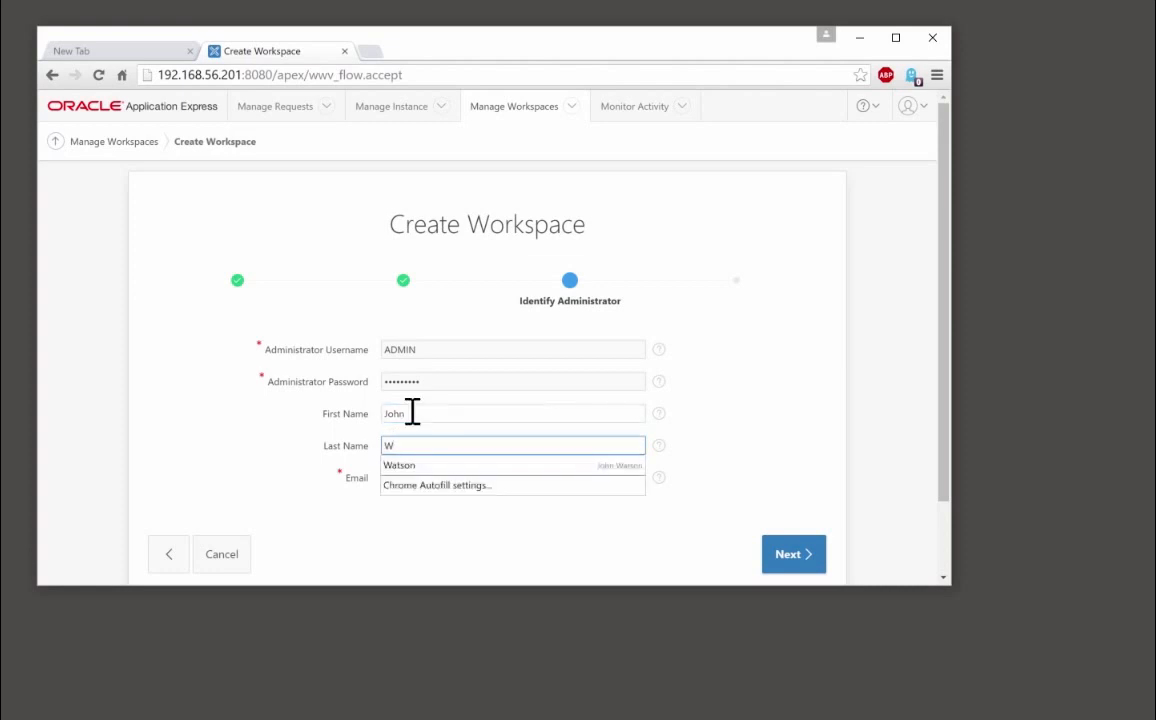
click(402, 466)
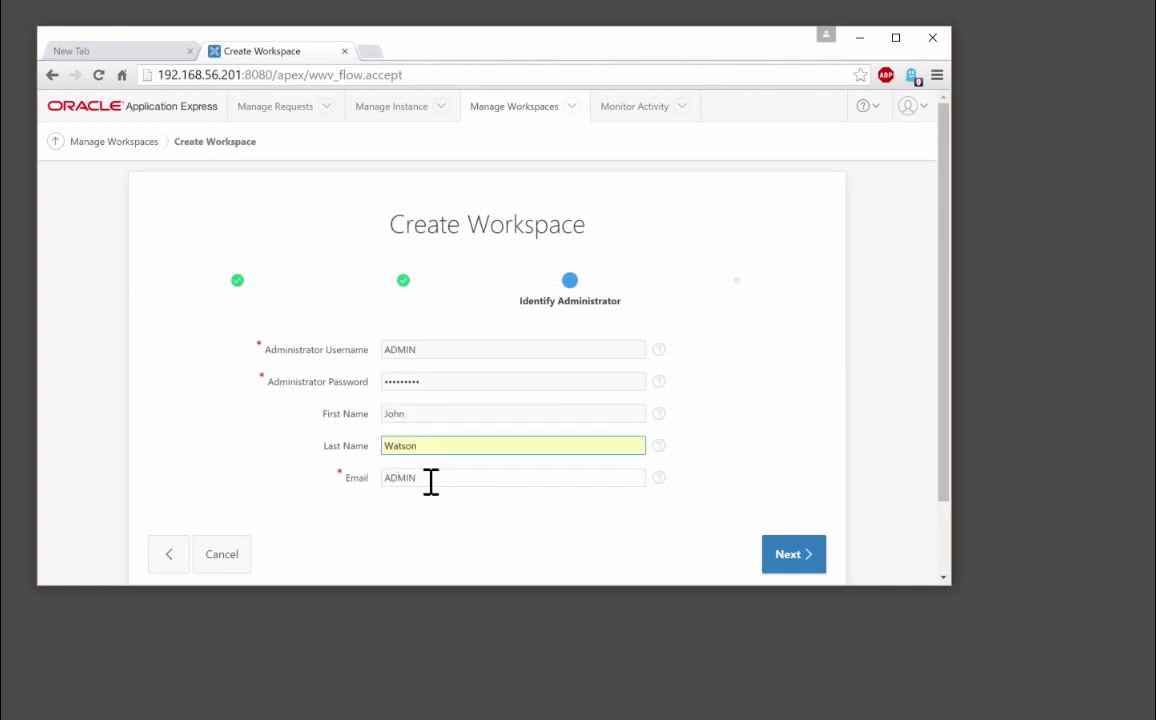
click(390, 477)
key(ctrl+a)
text(j)
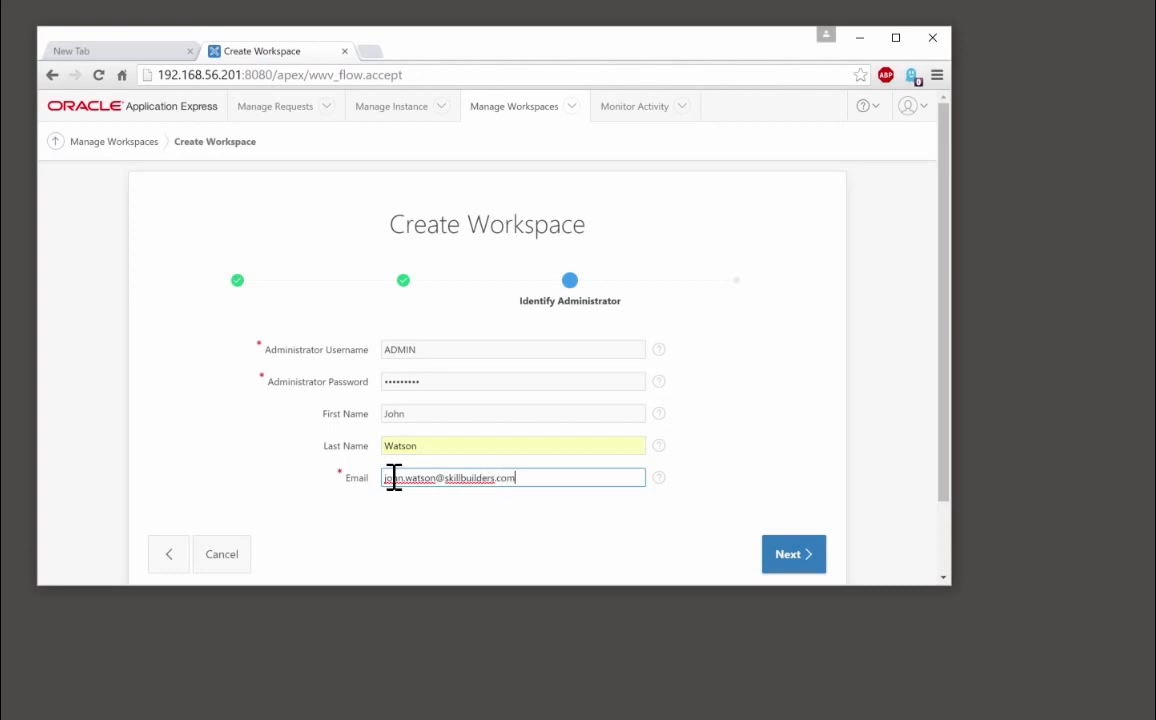
click(772, 561)
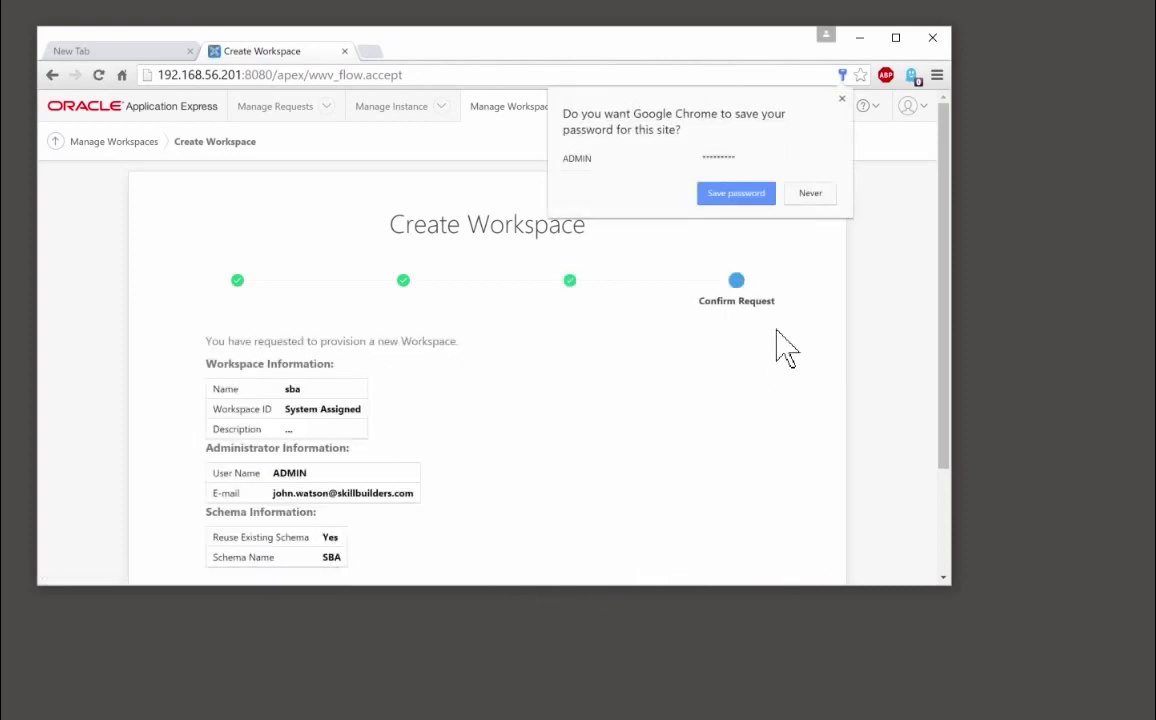
Decline Chrome's password saving, confirm creation of workspace sba, and click Done
click(810, 194)
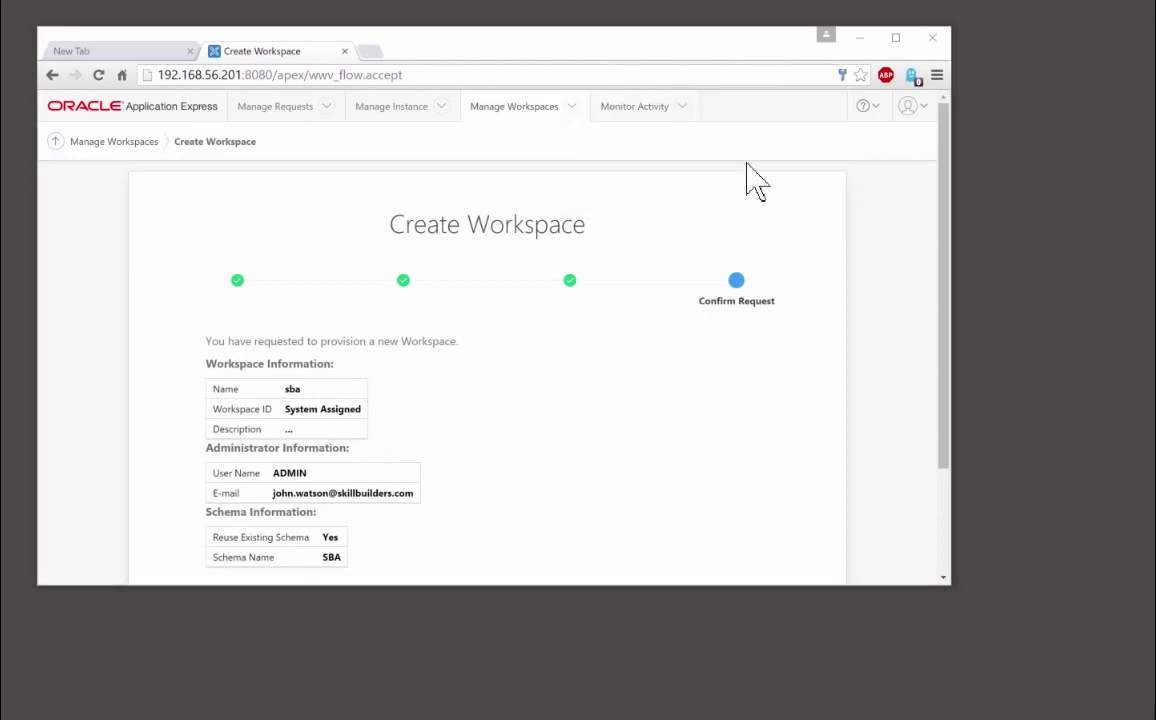
drag(949, 250, 950, 421)
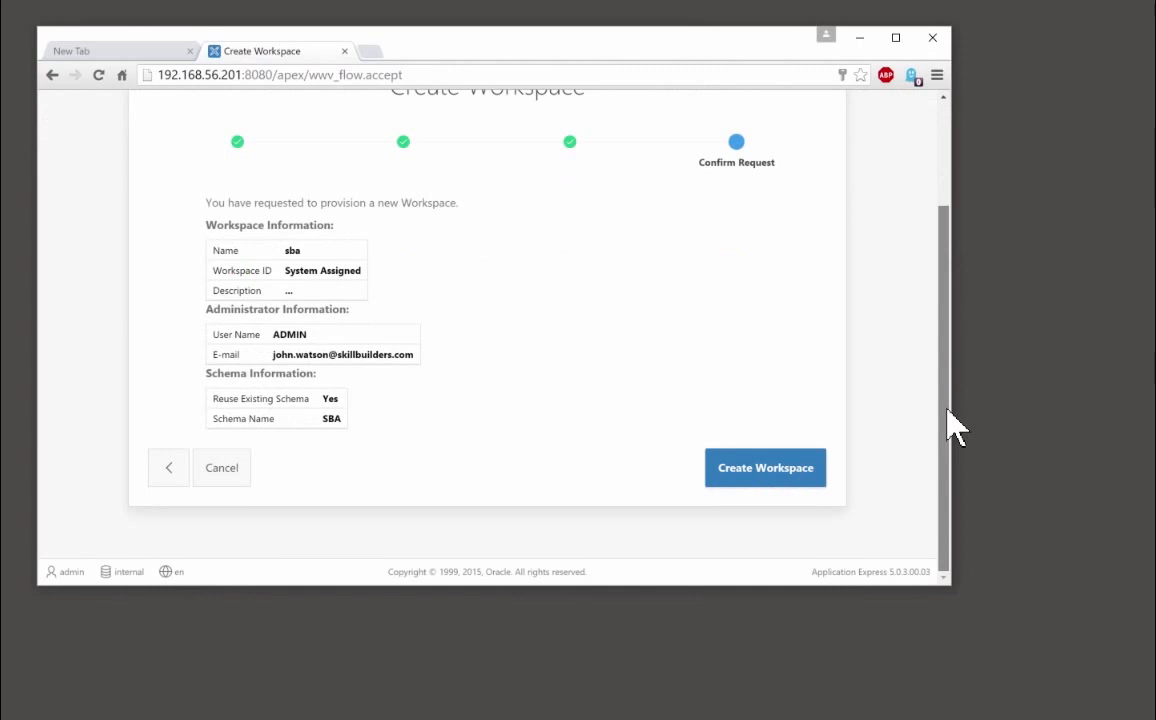
click(753, 474)
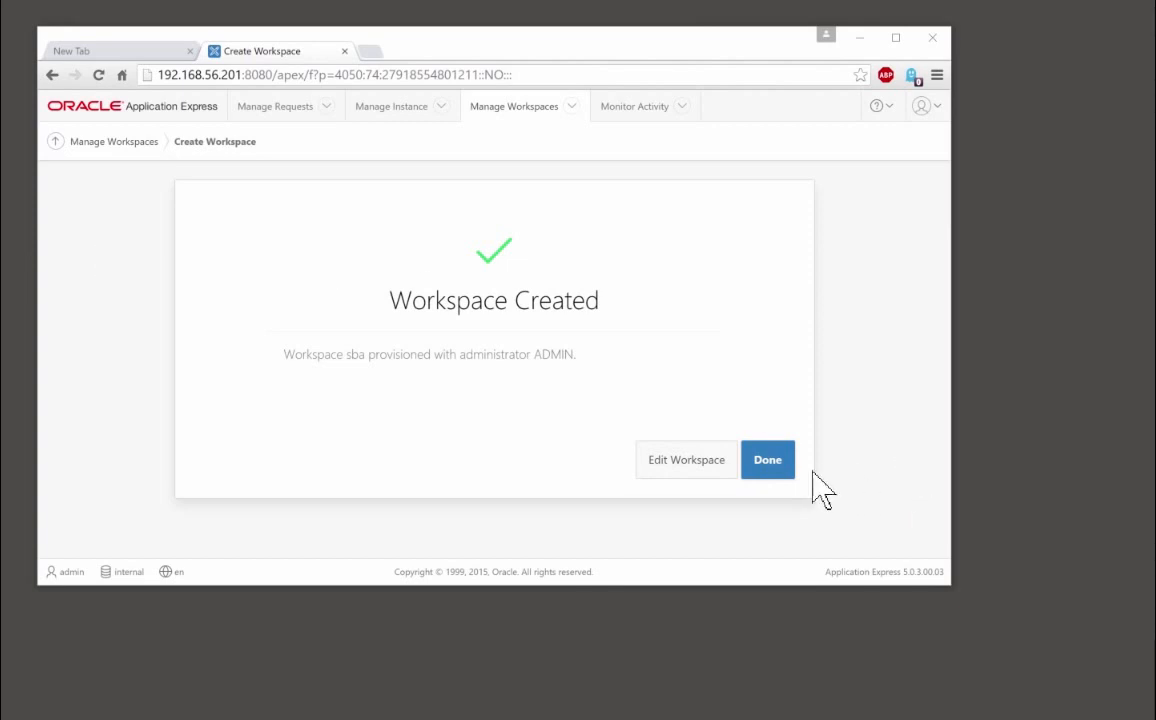
click(770, 462)
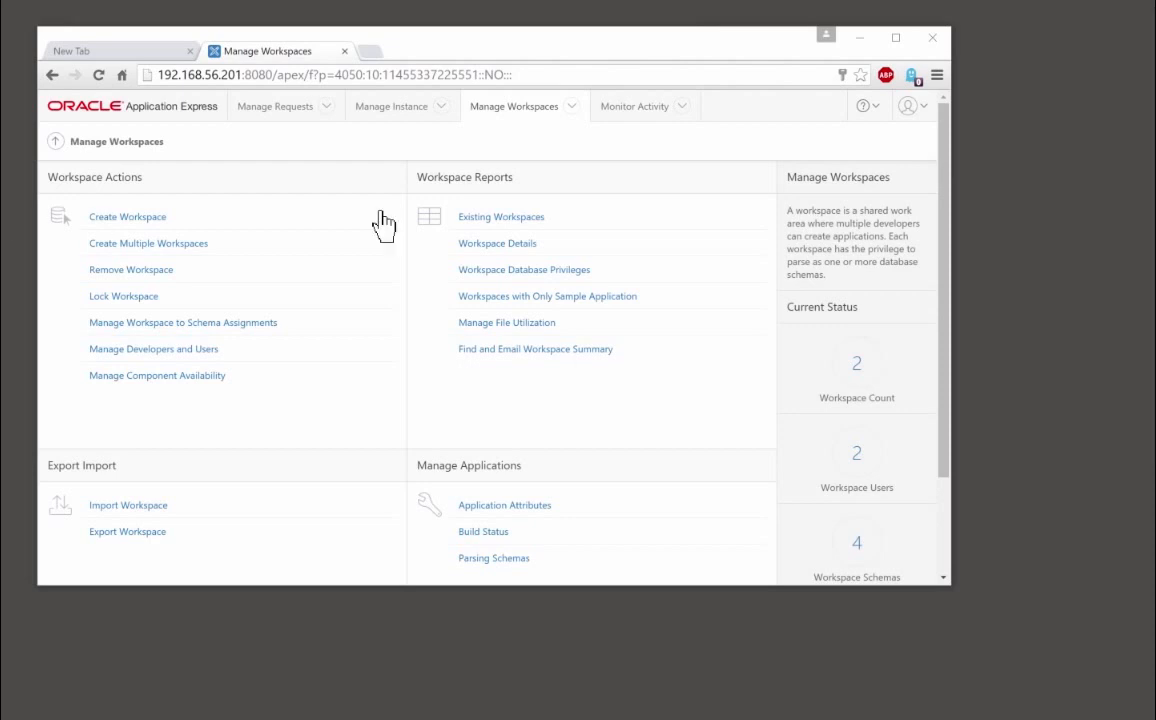
Sign out of internal and sign back in with workspace sba and the admin password
click(910, 107)
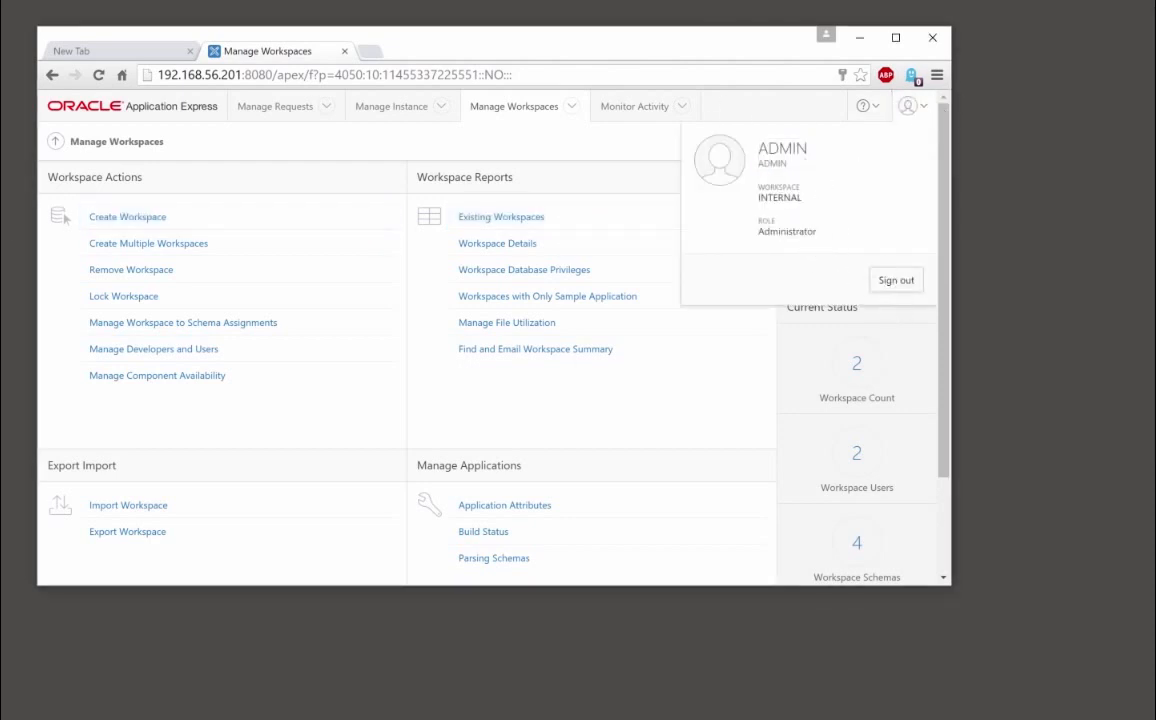
click(896, 280)
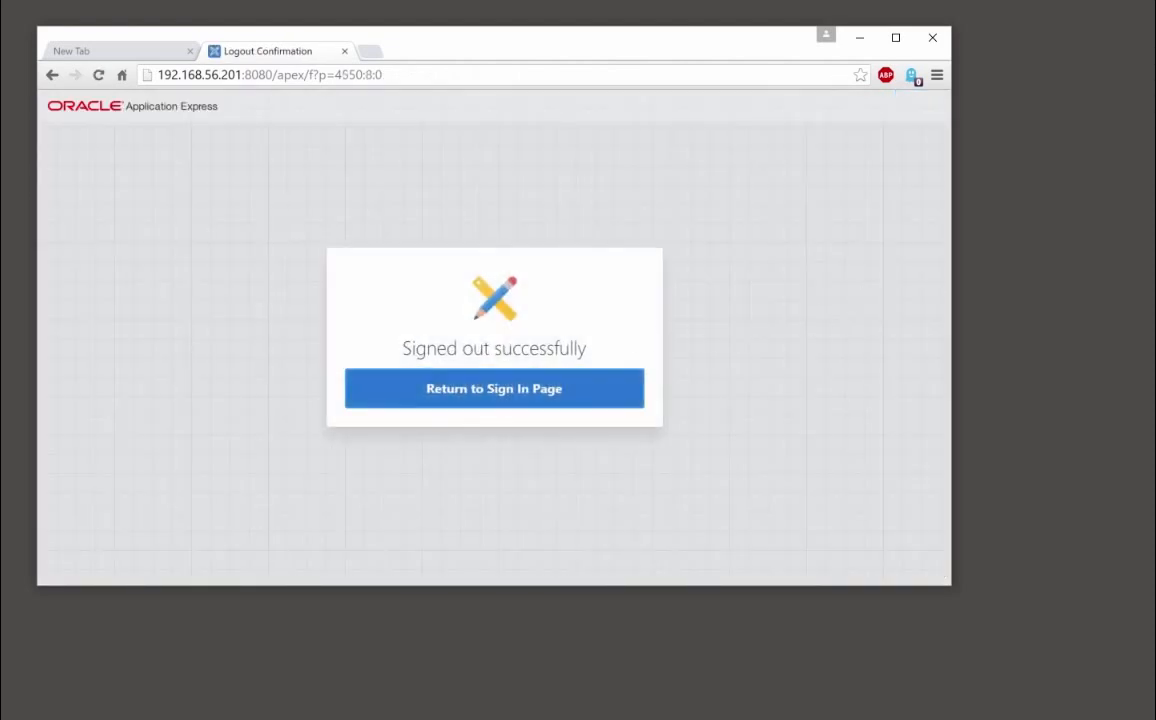
click(494, 389)
drag(467, 302, 284, 304)
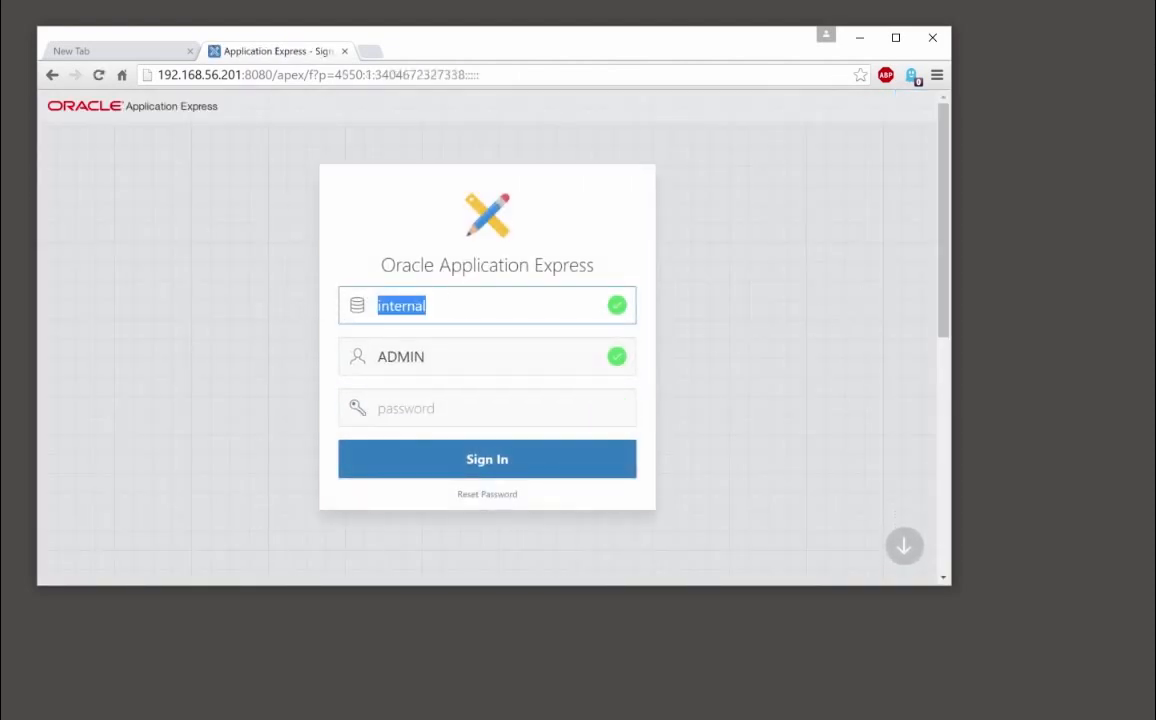
text(sb)
key(Tab)
key(Tab)
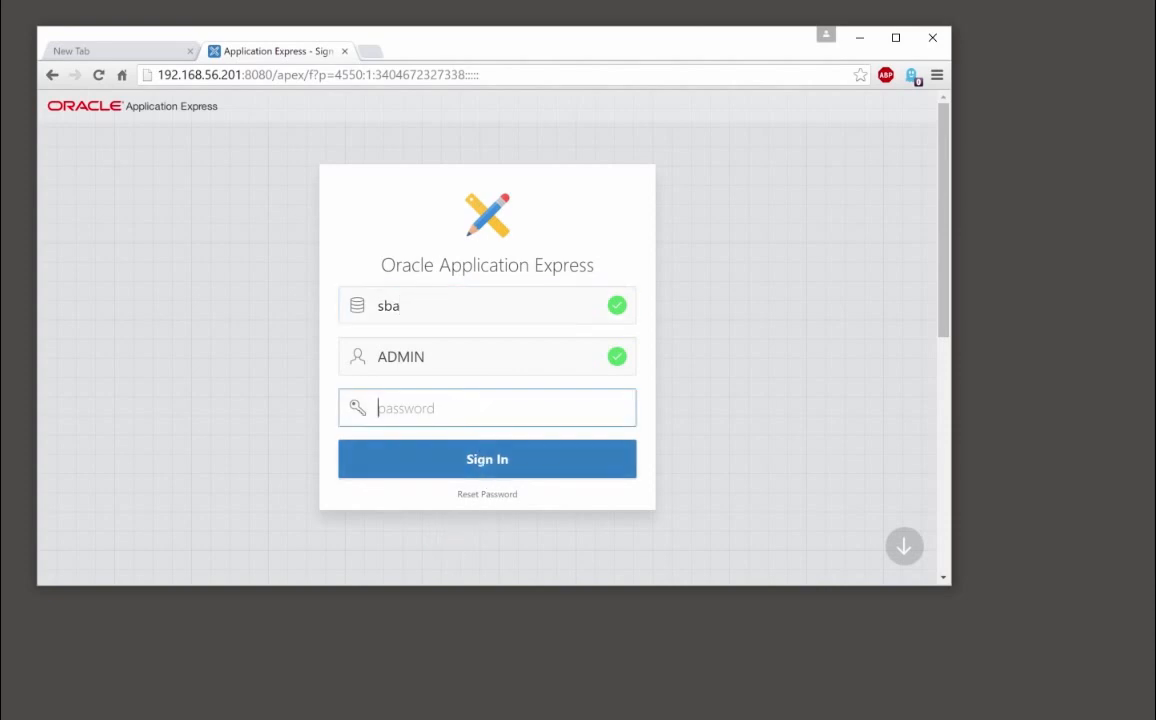
text(***)
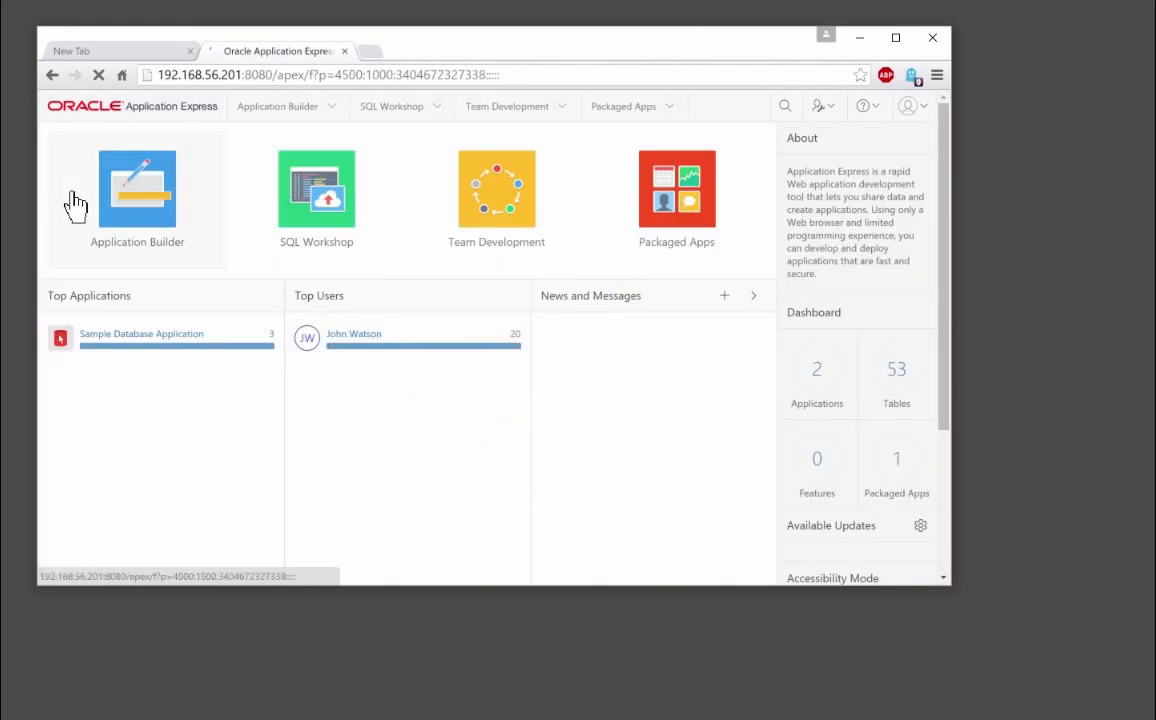
Open Application Builder's Import page and browse for the export file in C:\tmp\109
click(130, 207)
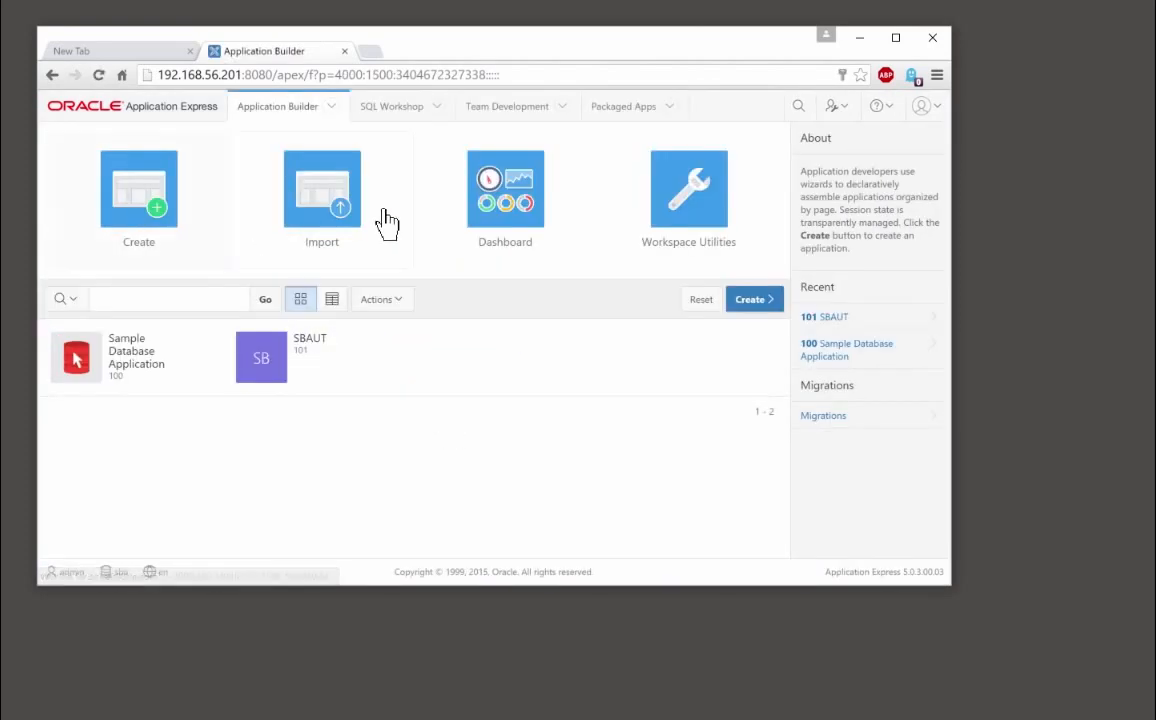
click(322, 212)
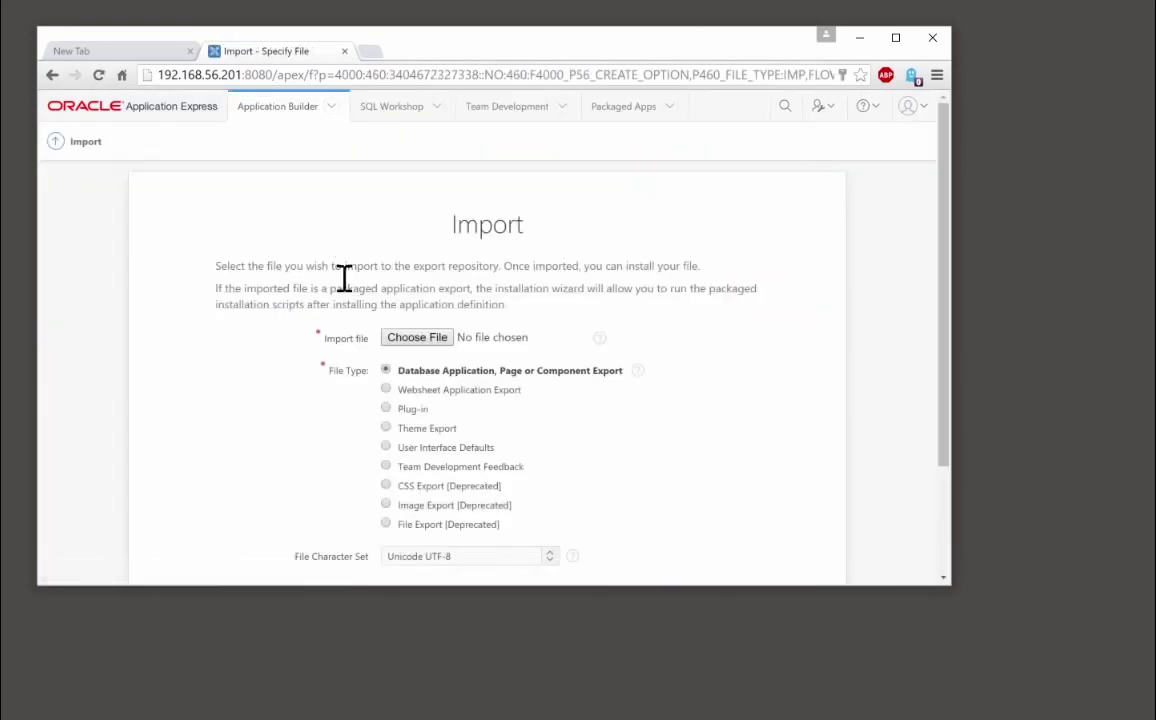
click(417, 337)
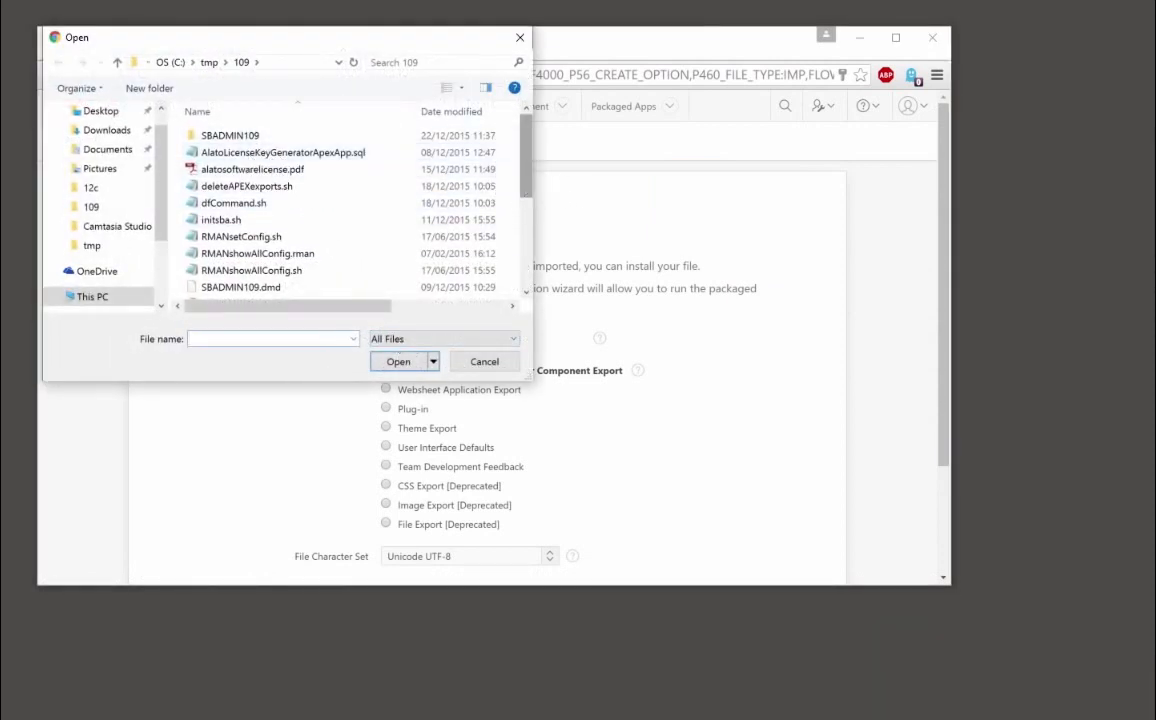
Choose SBADMIN109-APEX5UT-EXPORT.sql in the Open dialog as the export file
scroll(530, 225, down, 2)
scroll(530, 225, down, 1)
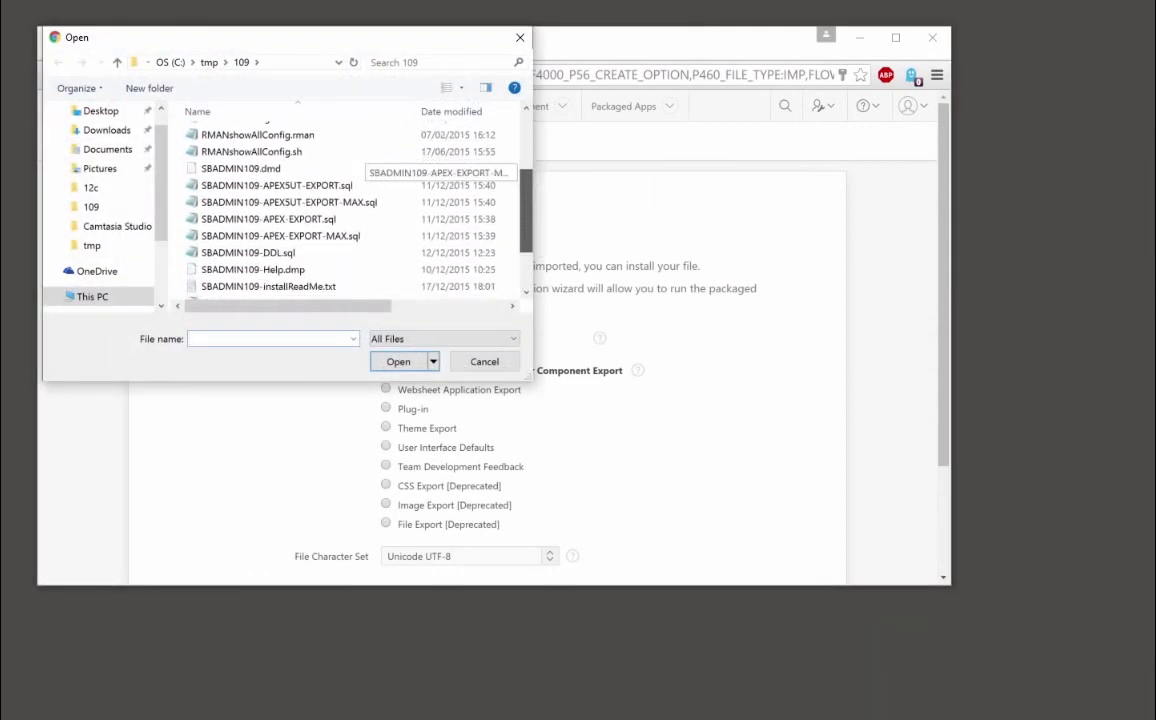
click(282, 188)
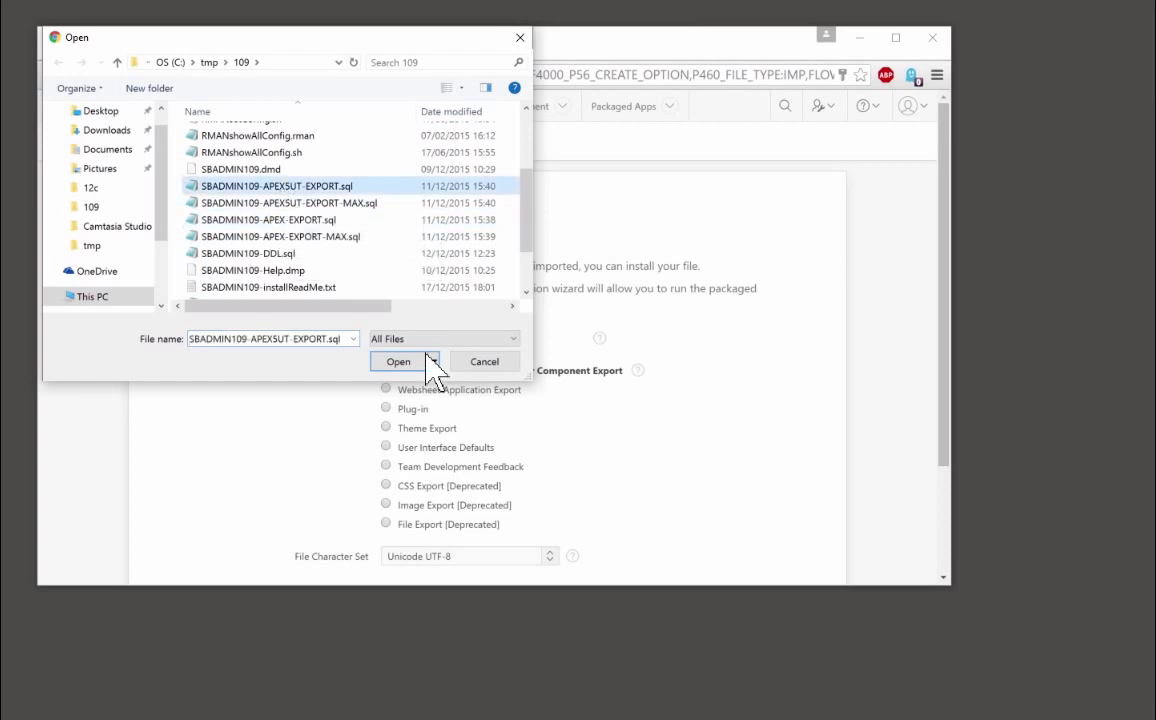
click(400, 364)
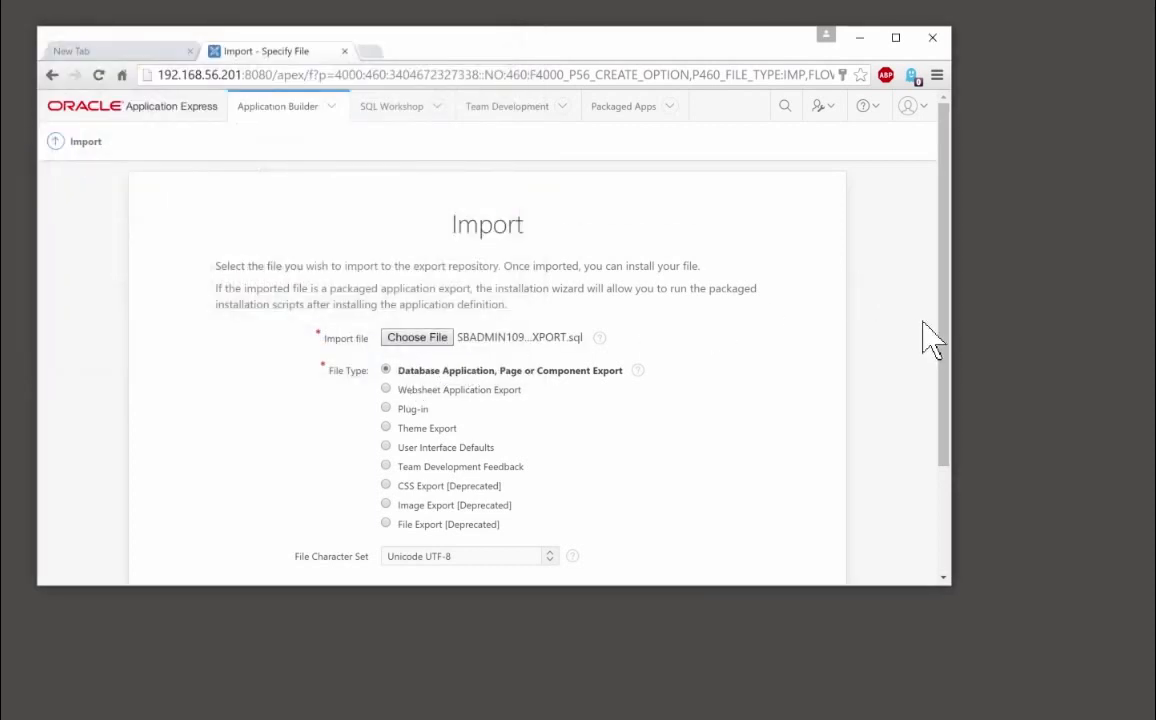
Upload the chosen export file to reach the File Import Confirmation
scroll(950, 447, down, 1)
scroll(860, 460, down, 1)
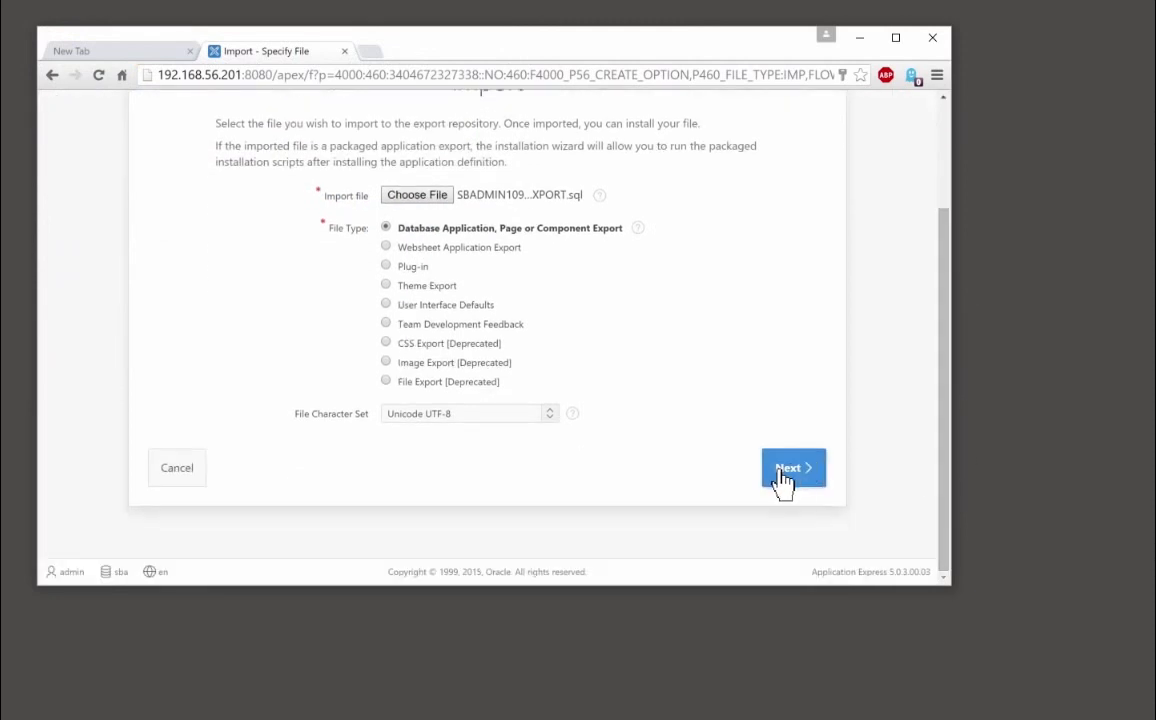
click(786, 475)
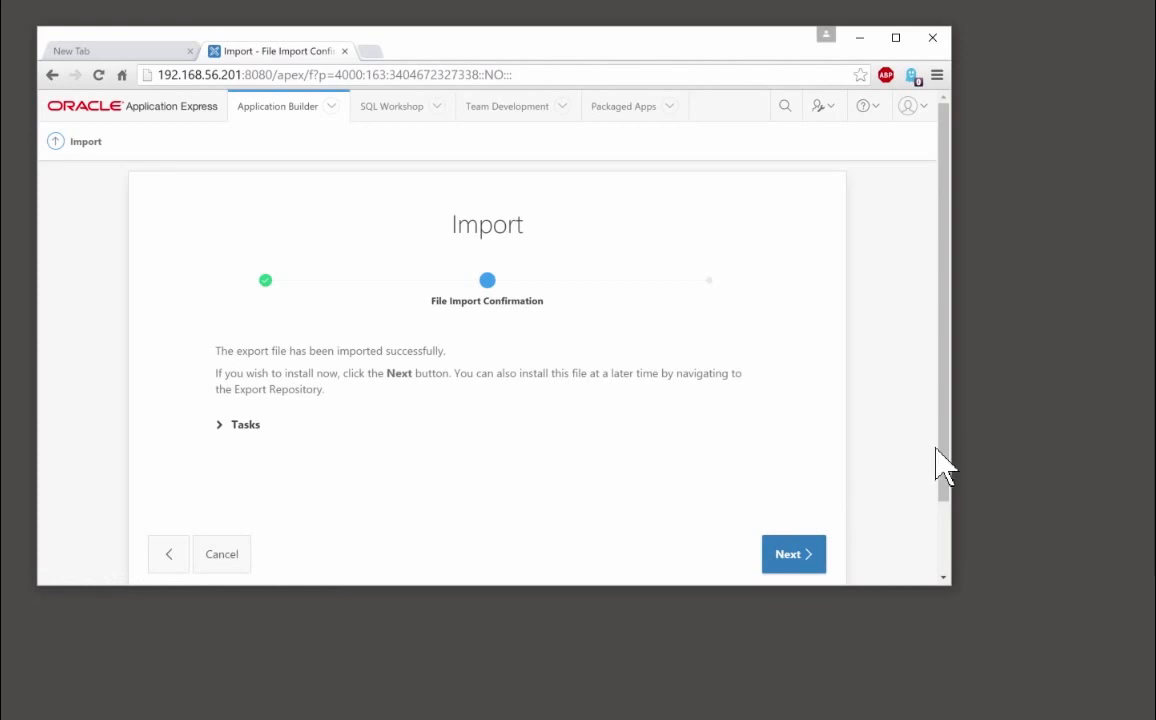
scroll(942, 462, down, 1)
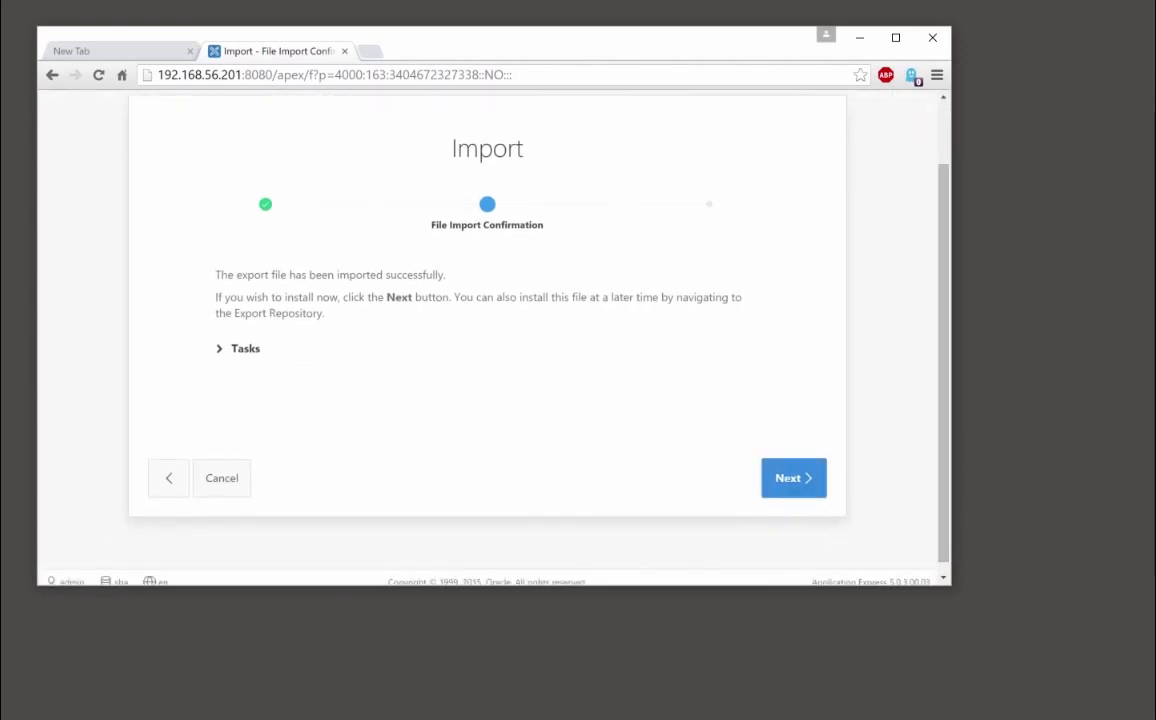
Install application 1000 - SBAUT into the SBA workspace, reusing application ID 1000 from the export
click(794, 478)
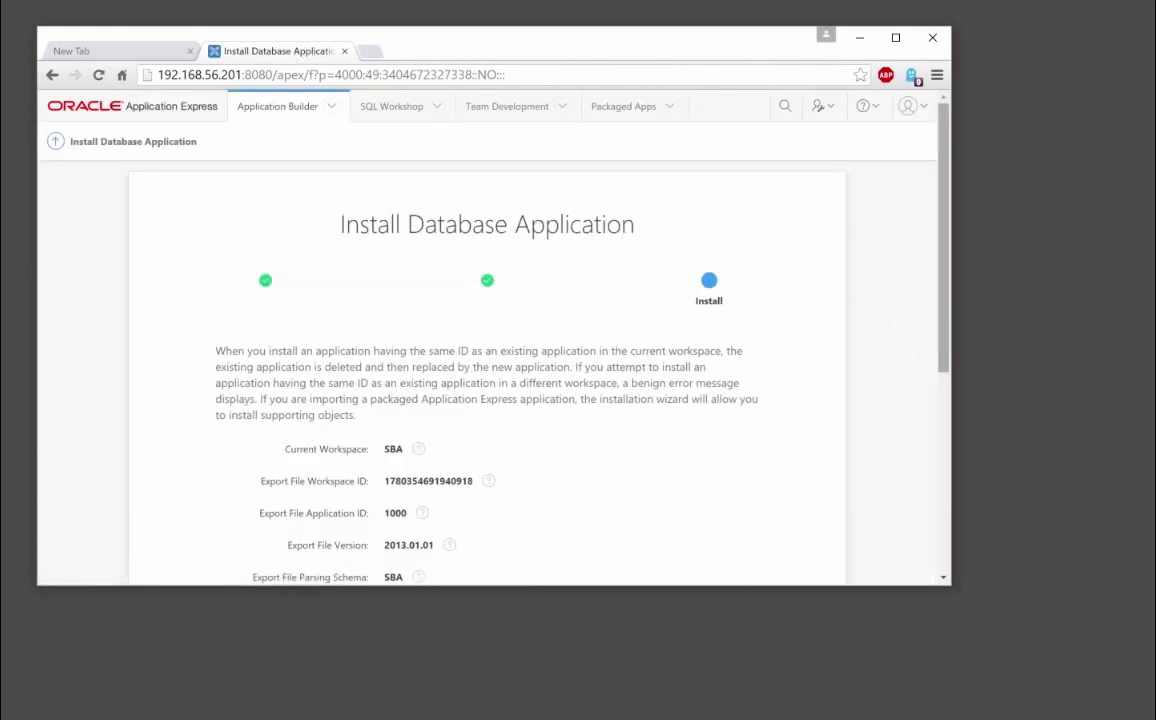
drag(942, 330, 944, 468)
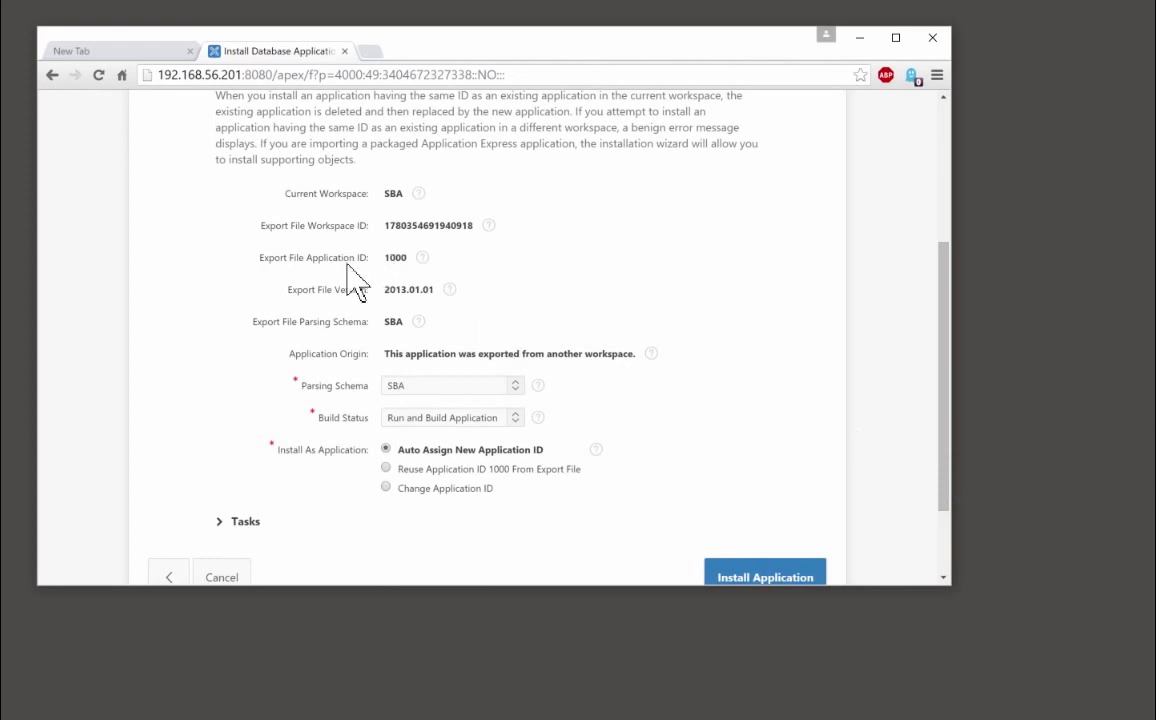
click(387, 469)
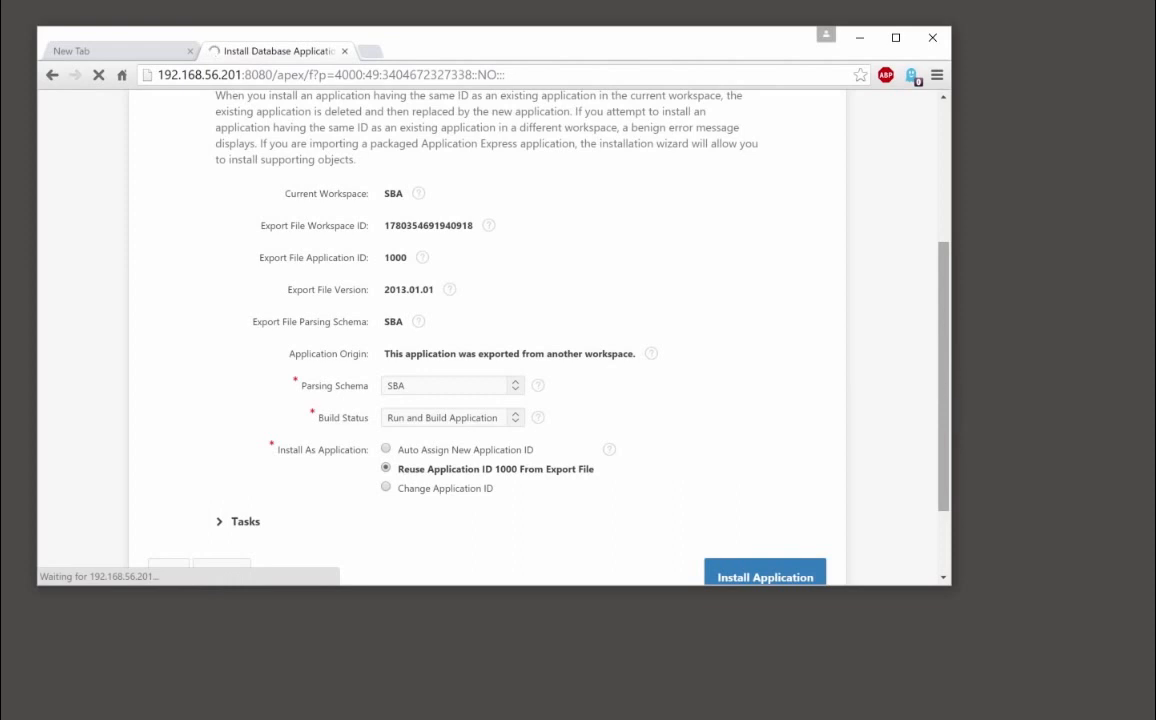
scroll(877, 439, down, 3)
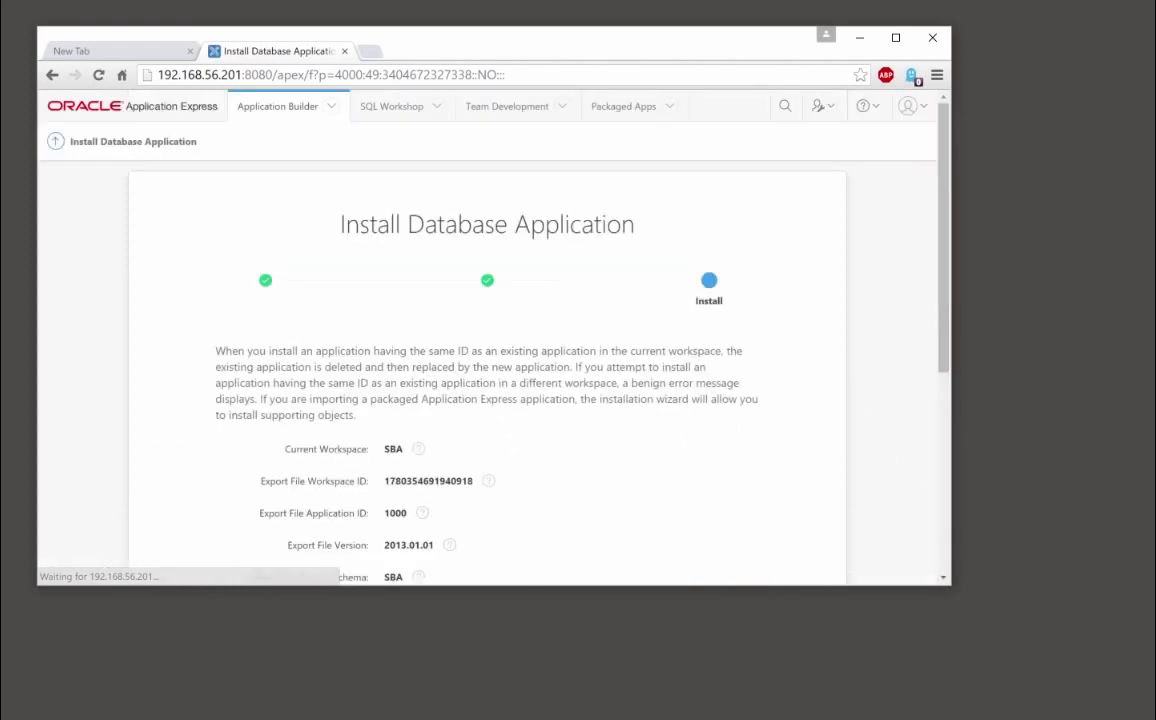
scroll(916, 537, down, 4)
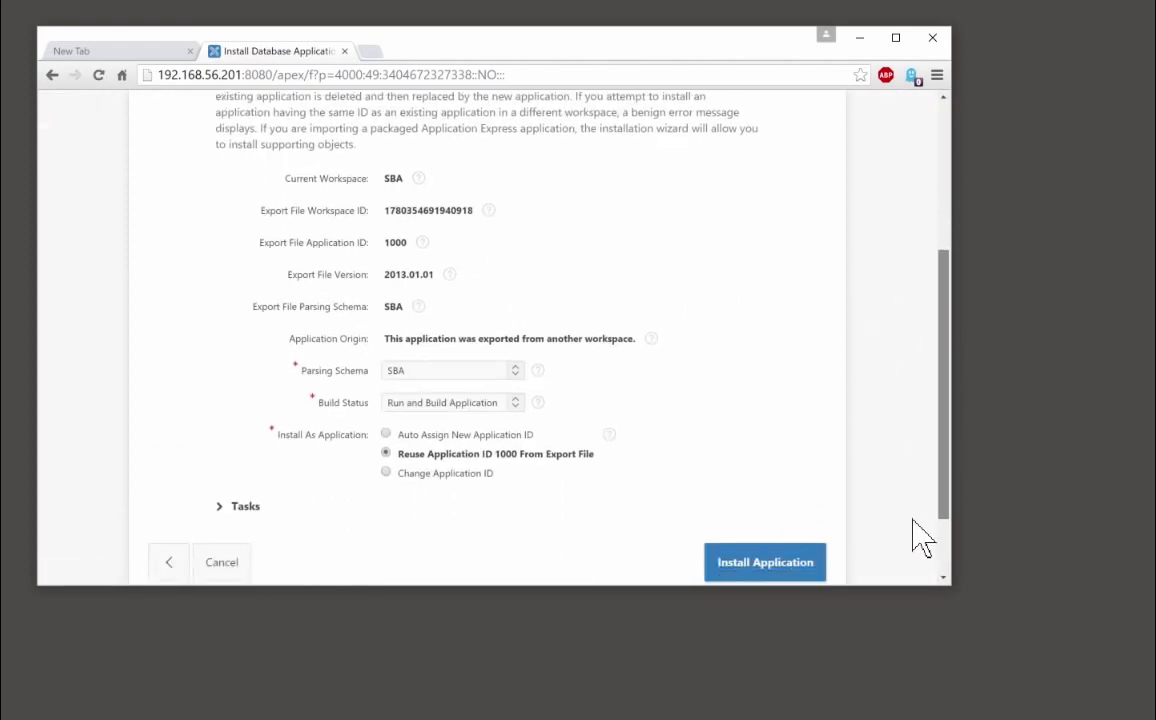
click(766, 474)
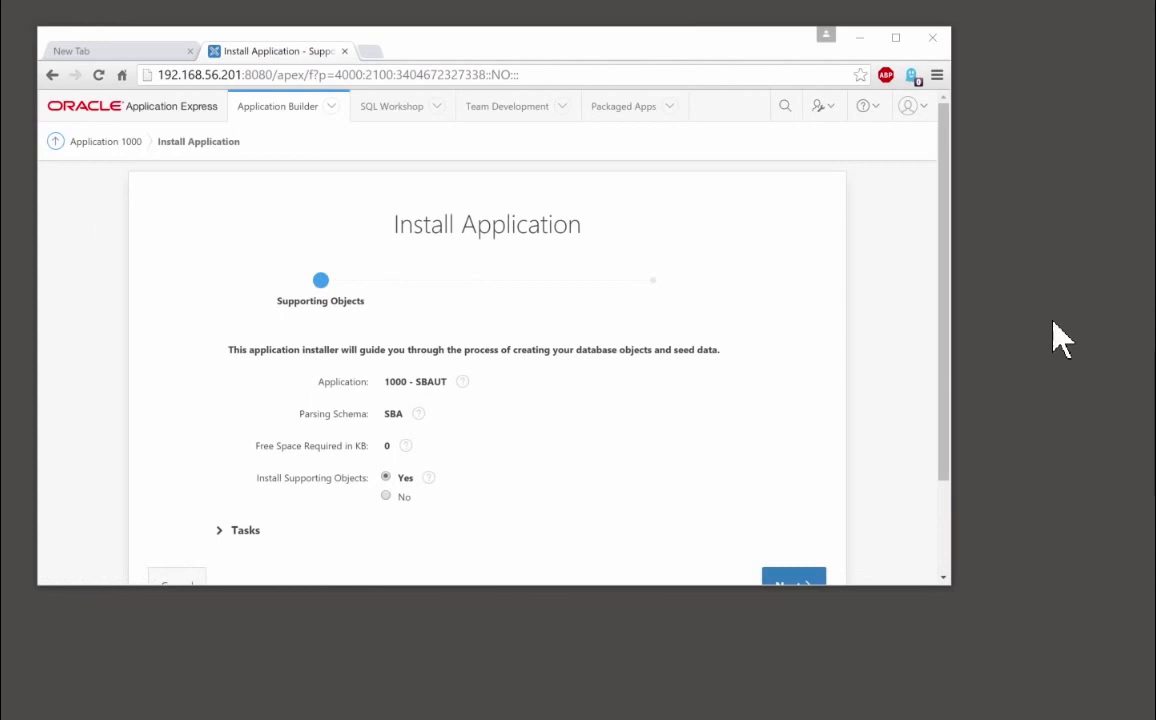
Install the supporting objects for application 1000 - SBAUT, then launch the installed application
scroll(947, 433, down, 1)
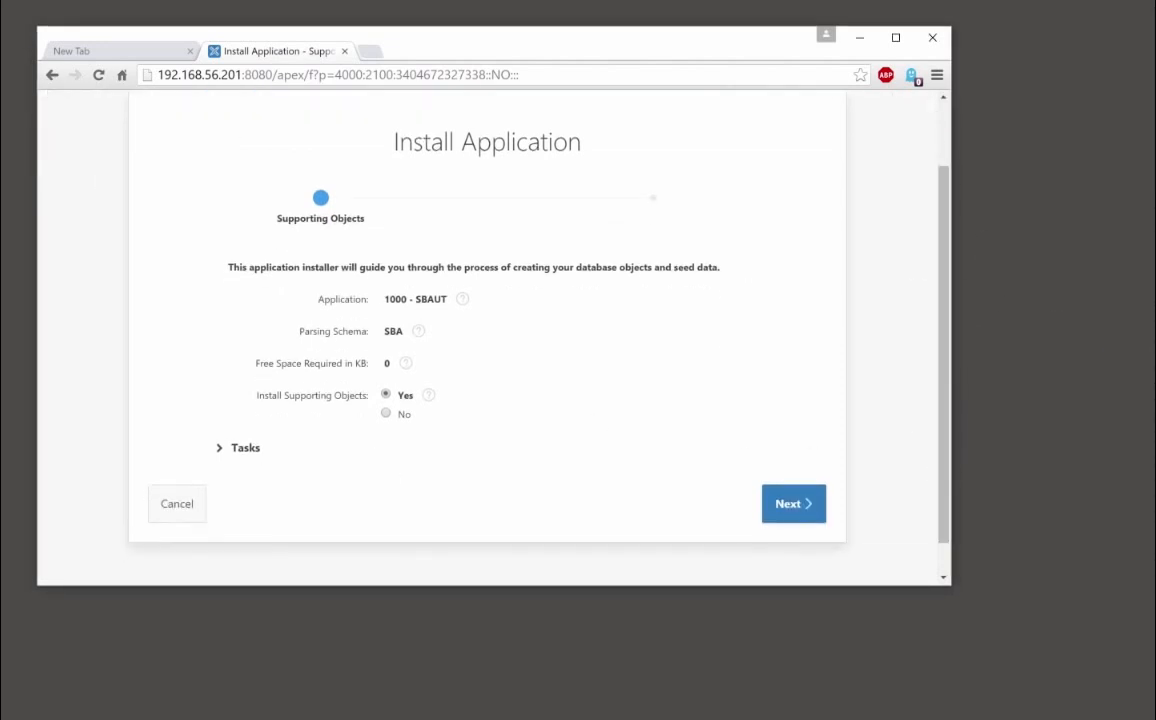
click(795, 505)
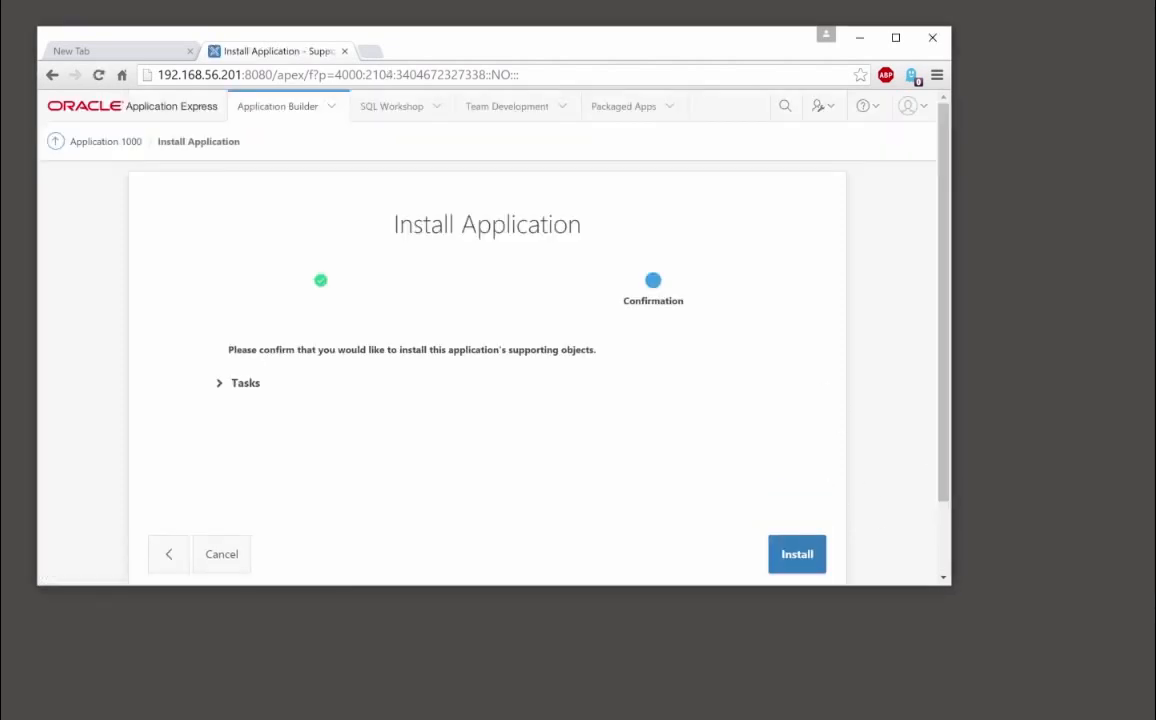
click(798, 556)
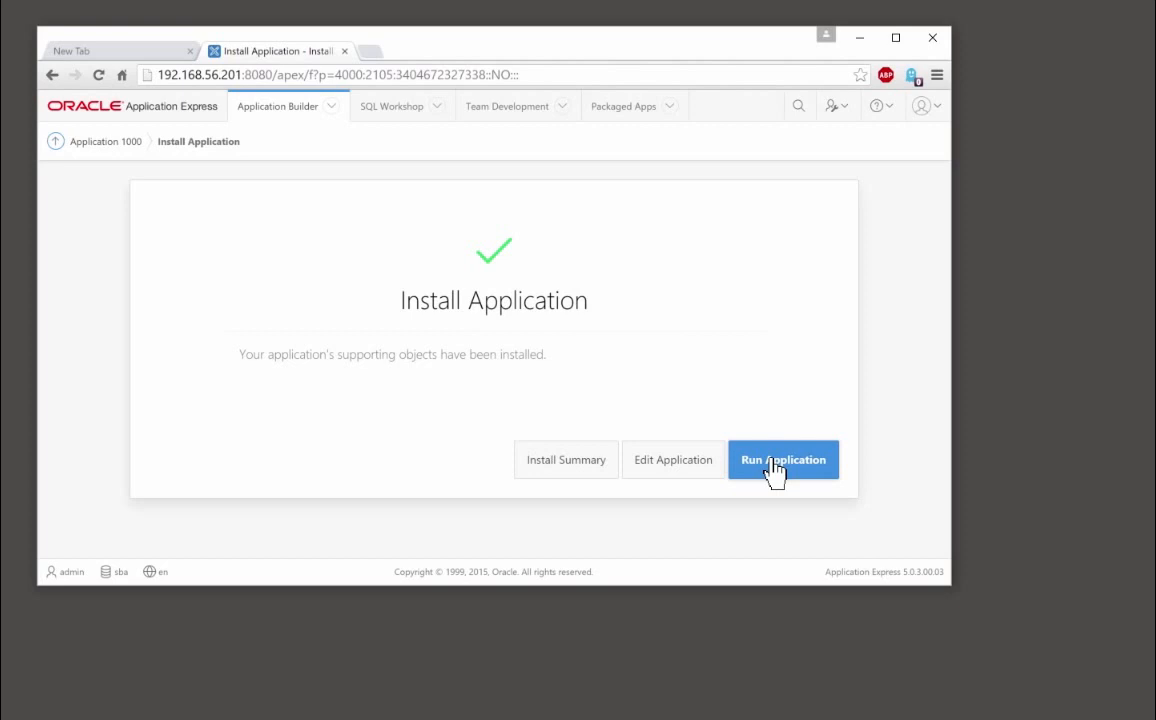
click(775, 470)
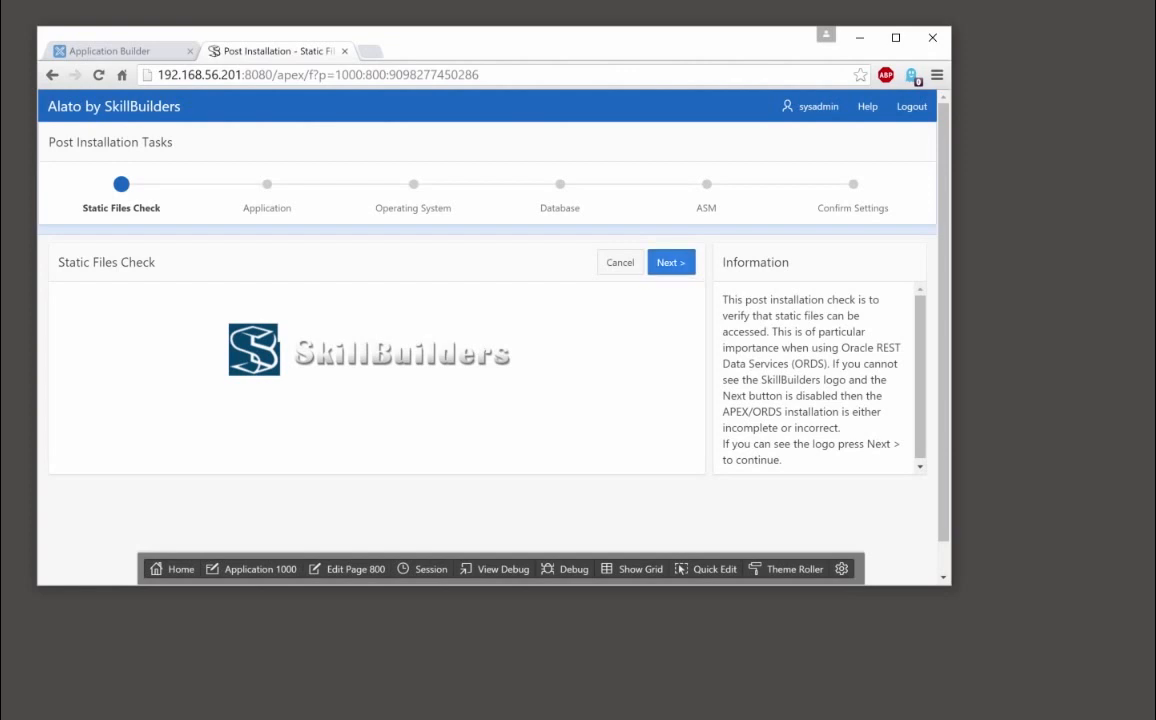
Pass the static files check and enter the license key, application identifier orclz and sender e-mail
click(671, 262)
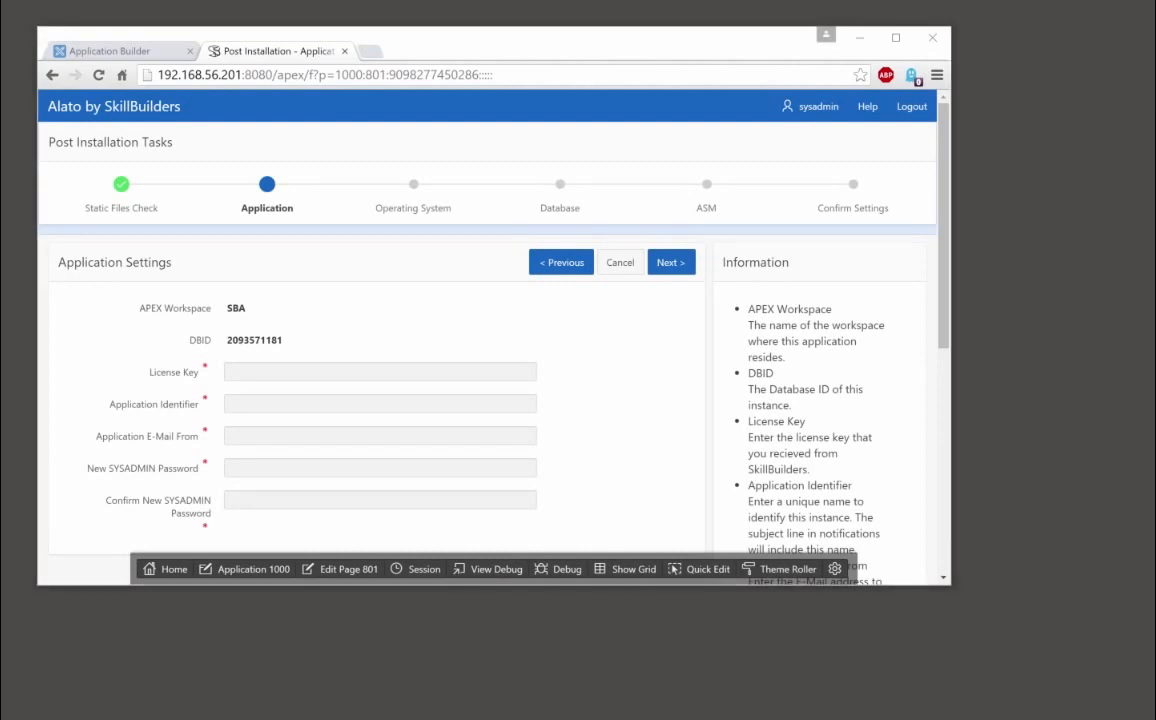
click(380, 372)
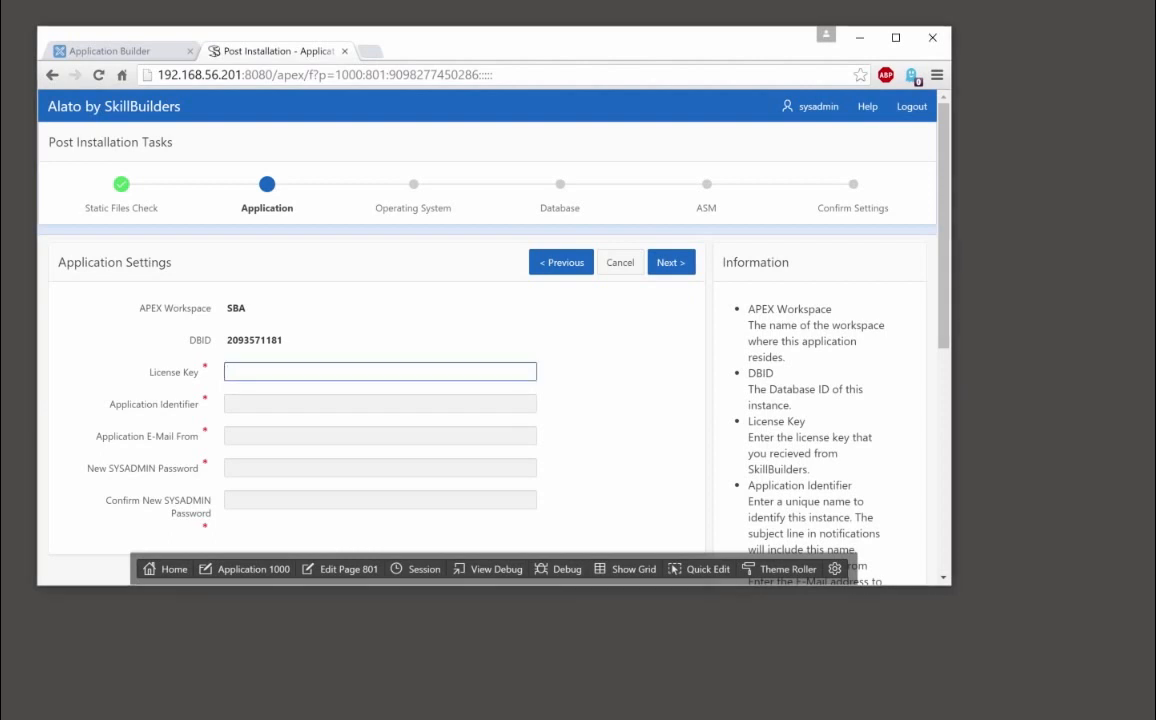
key(ctrl+v)
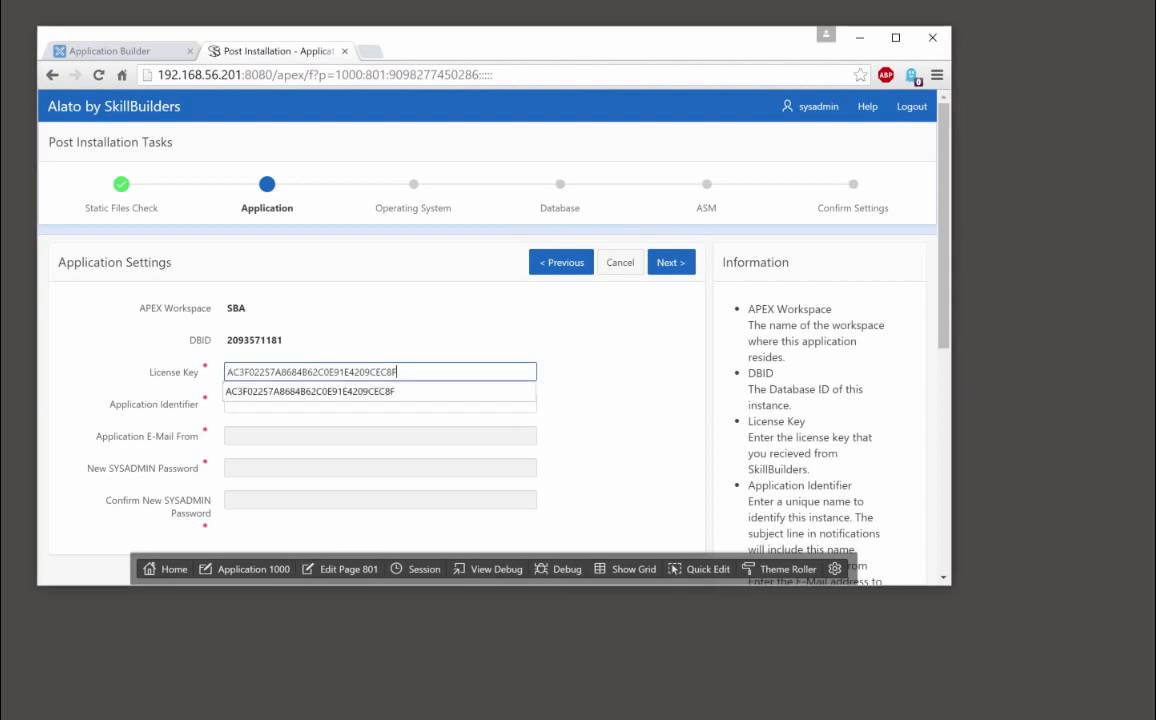
click(350, 404)
text(orclz)
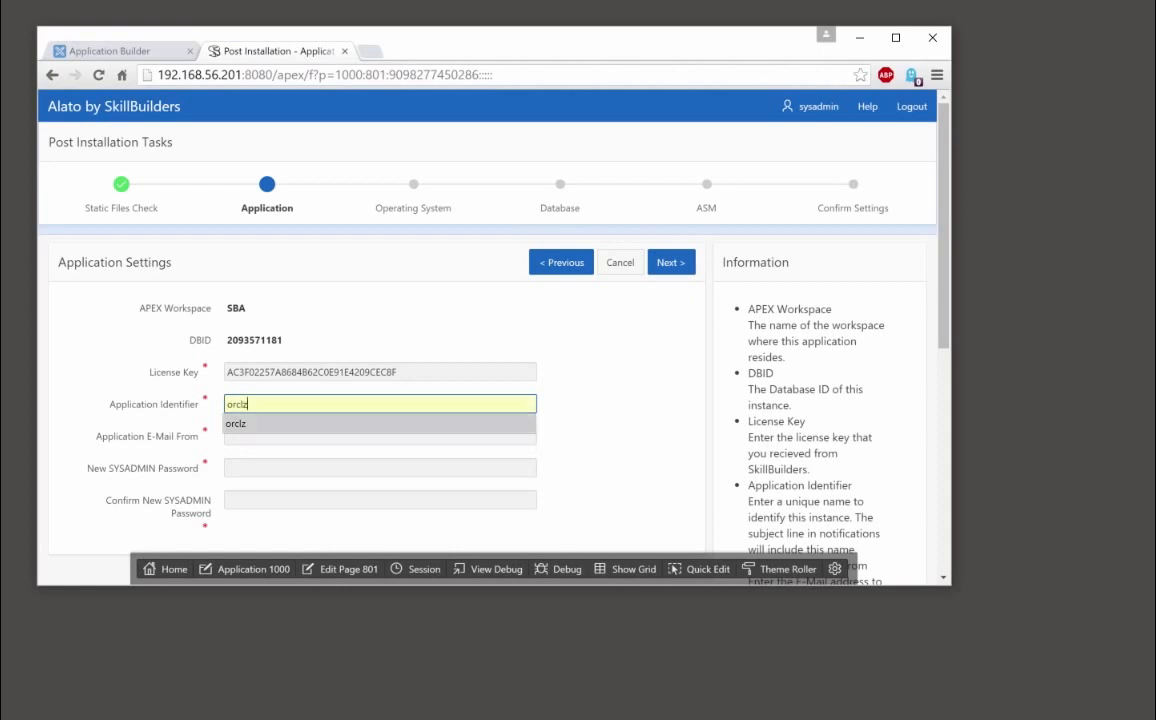
key(Tab)
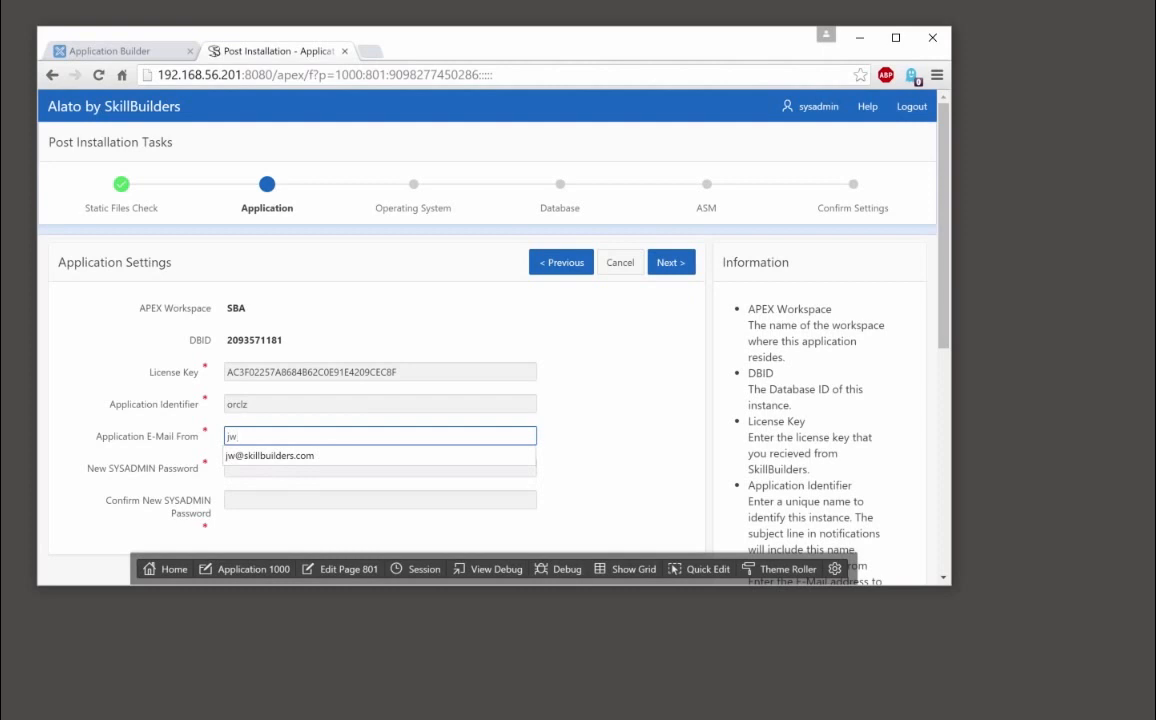
key(Down)
key(Return)
Set and confirm the new SYSADMIN password, then save the application settings
click(340, 468)
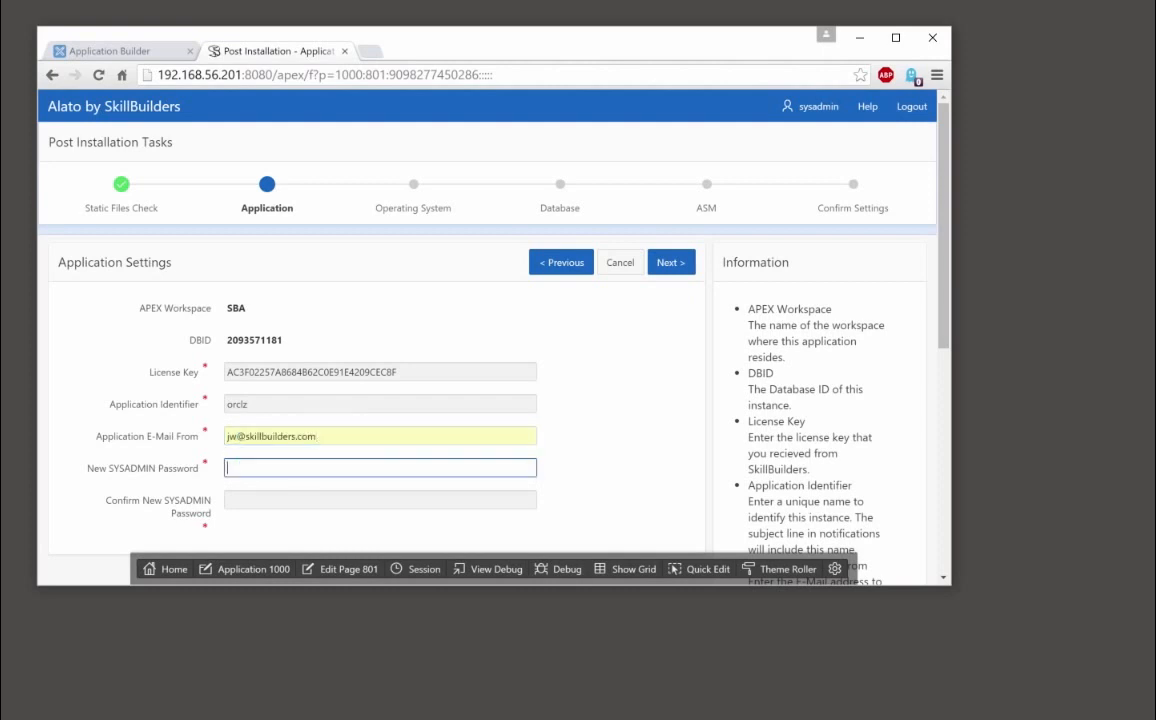
text(oracle)
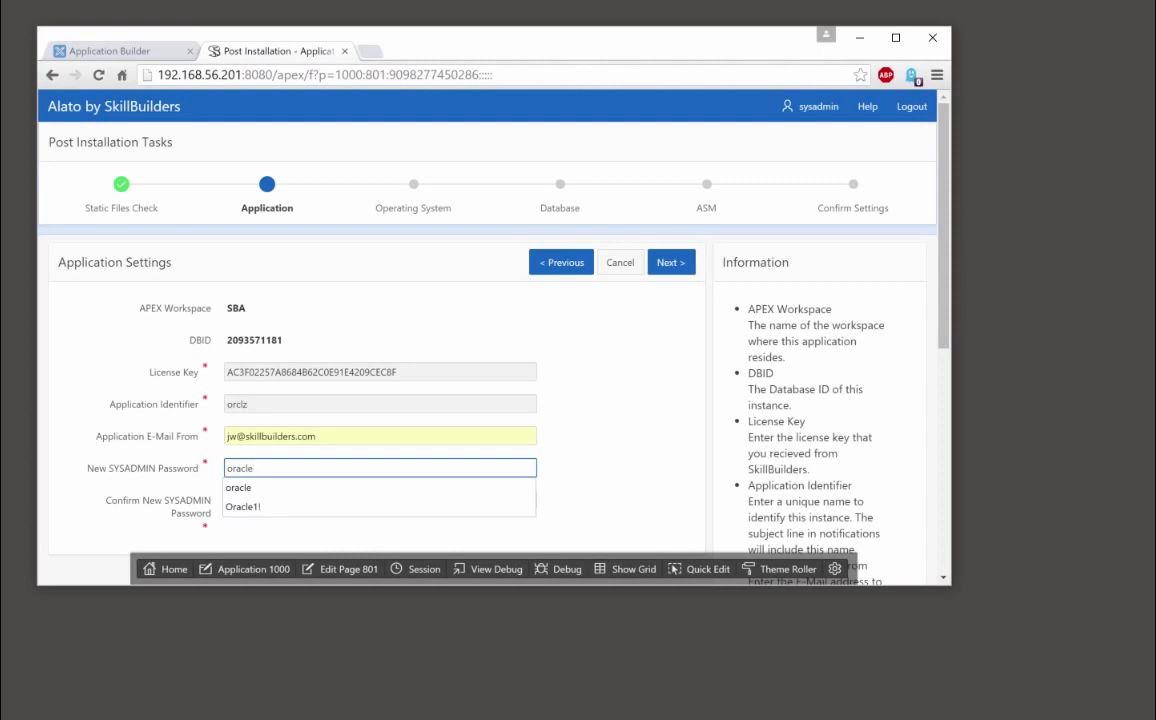
key(Tab)
text(orac)
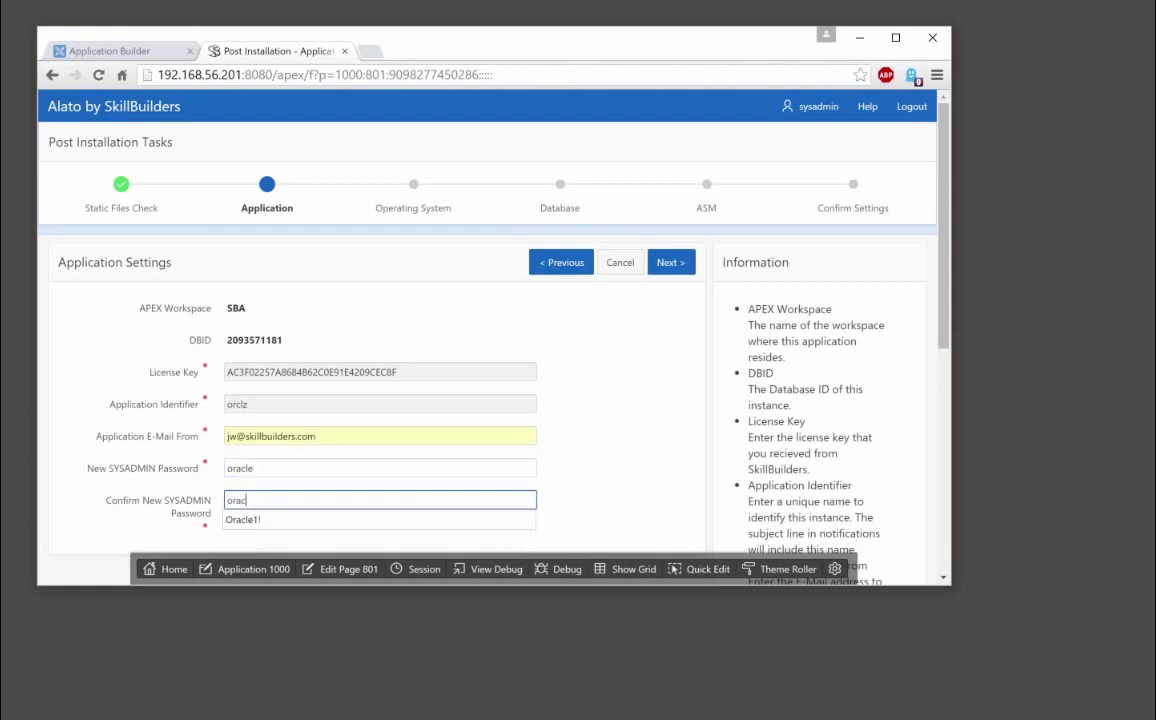
text(le)
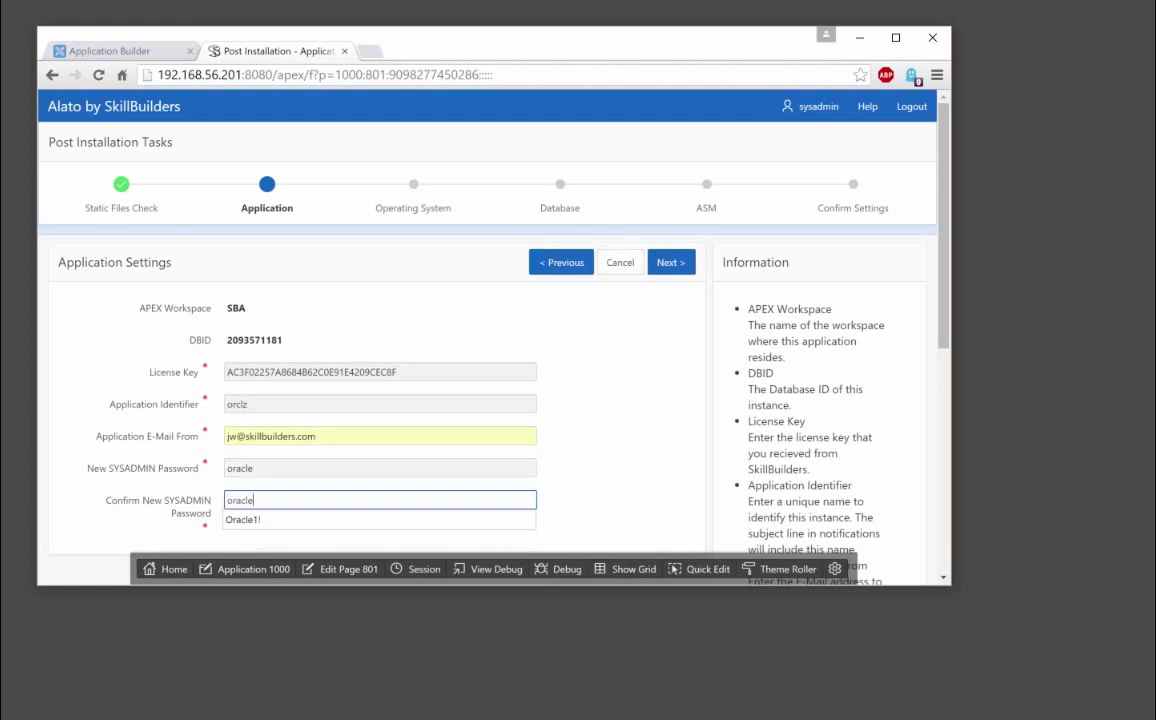
click(671, 262)
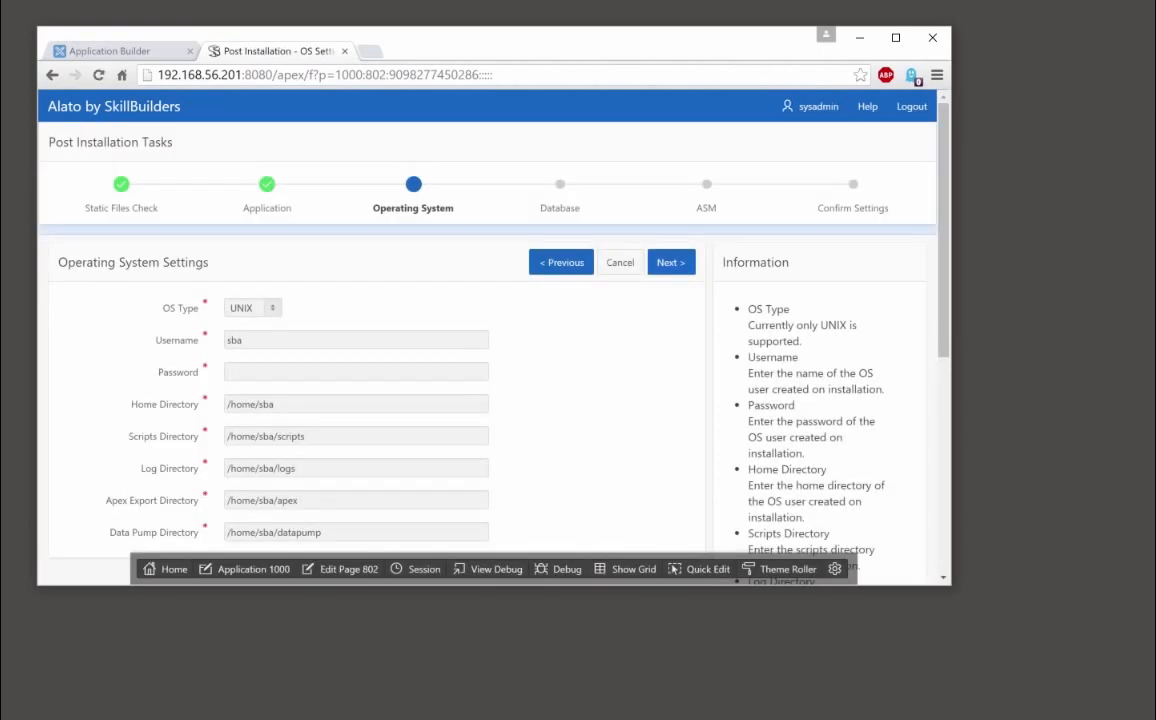
Enter the OS user's password and pass the operating system settings test
key(alt+Tab)
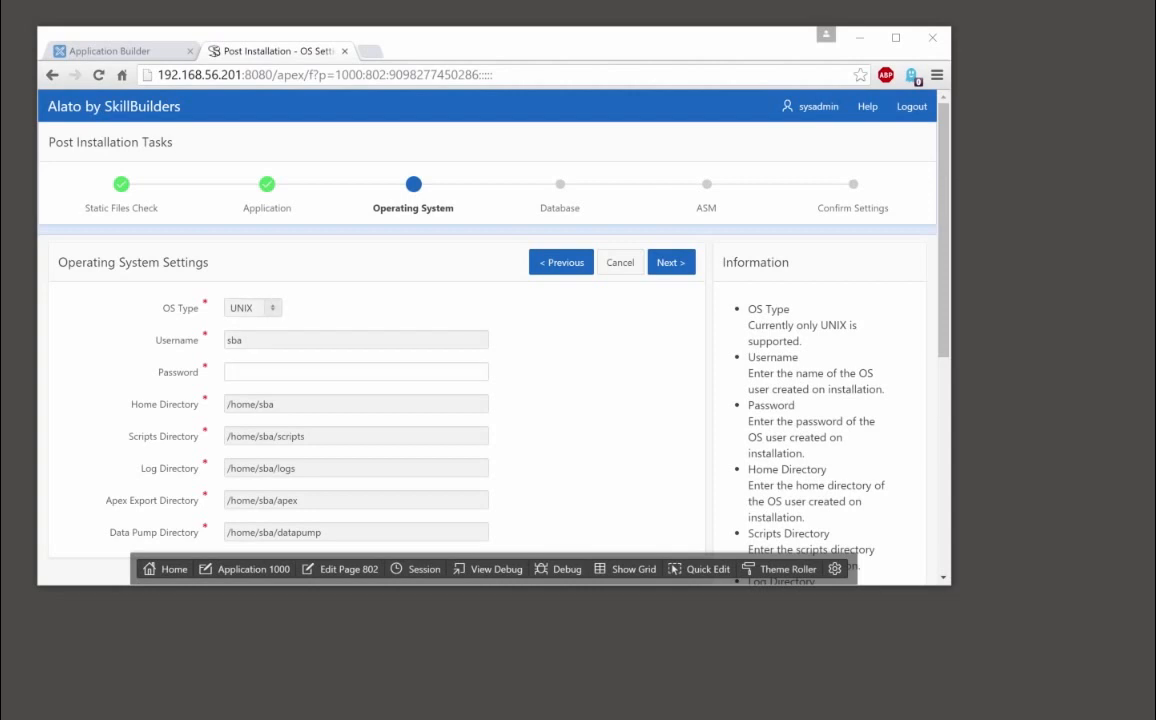
click(228, 372)
text(sba)
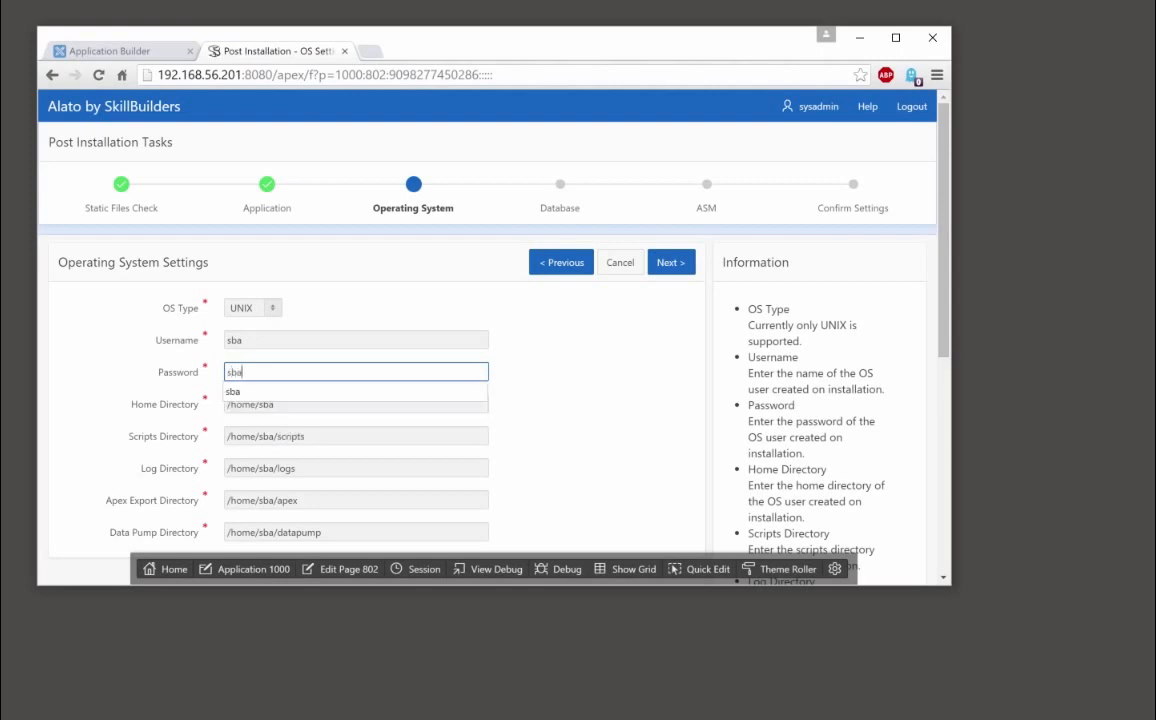
click(590, 380)
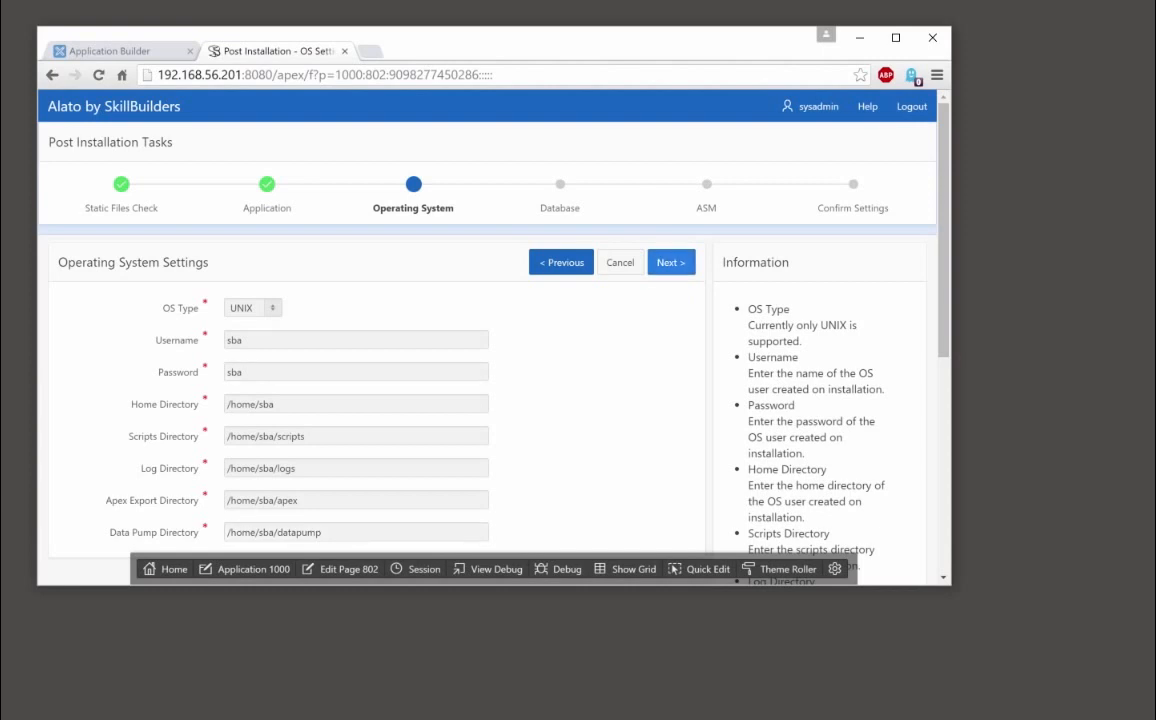
click(671, 262)
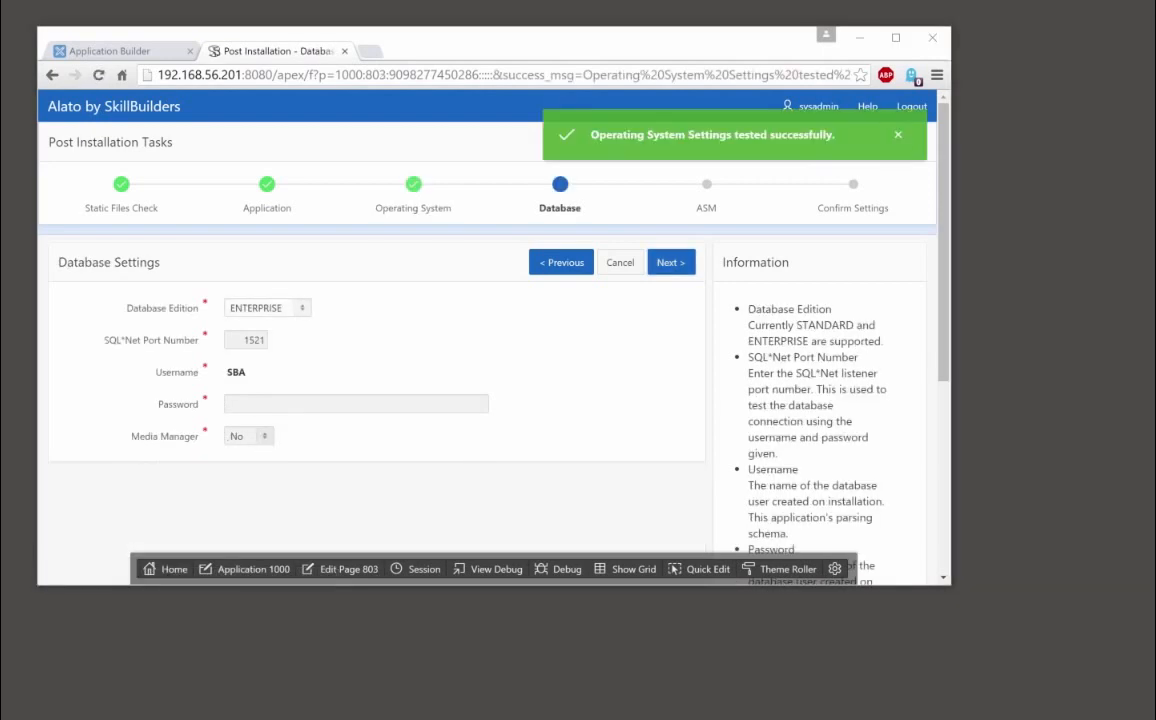
Keep the ENTERPRISE edition, enter the database user's password and pass the database settings test
click(267, 308)
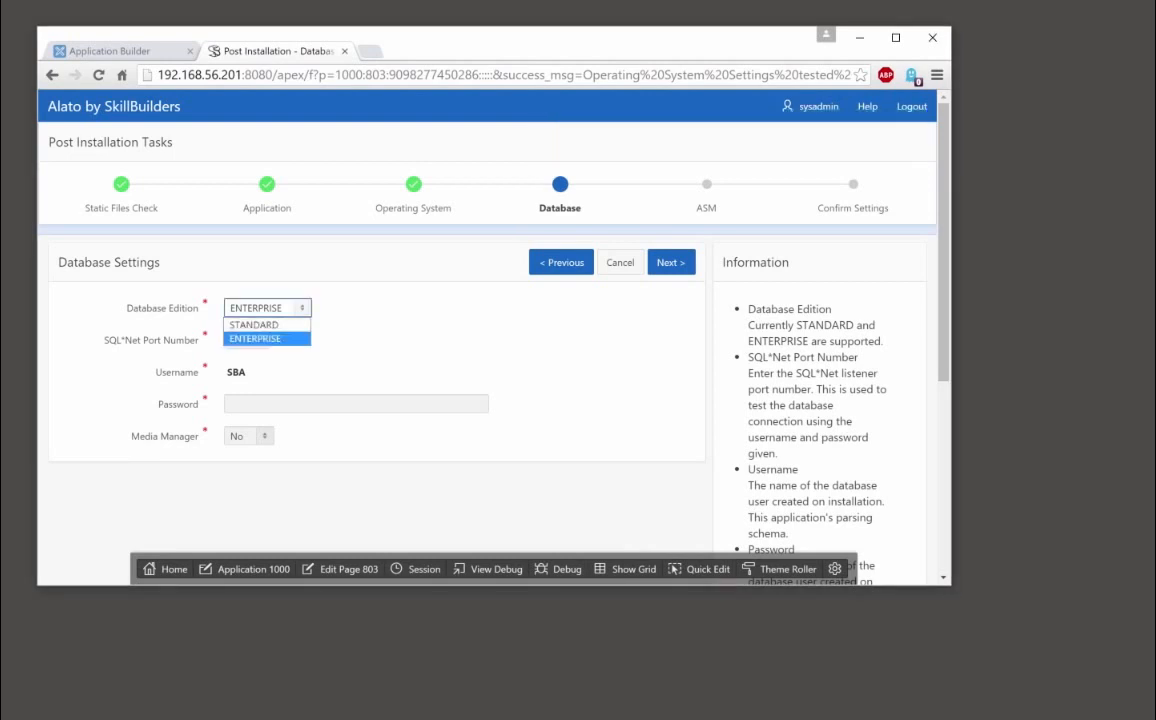
click(258, 308)
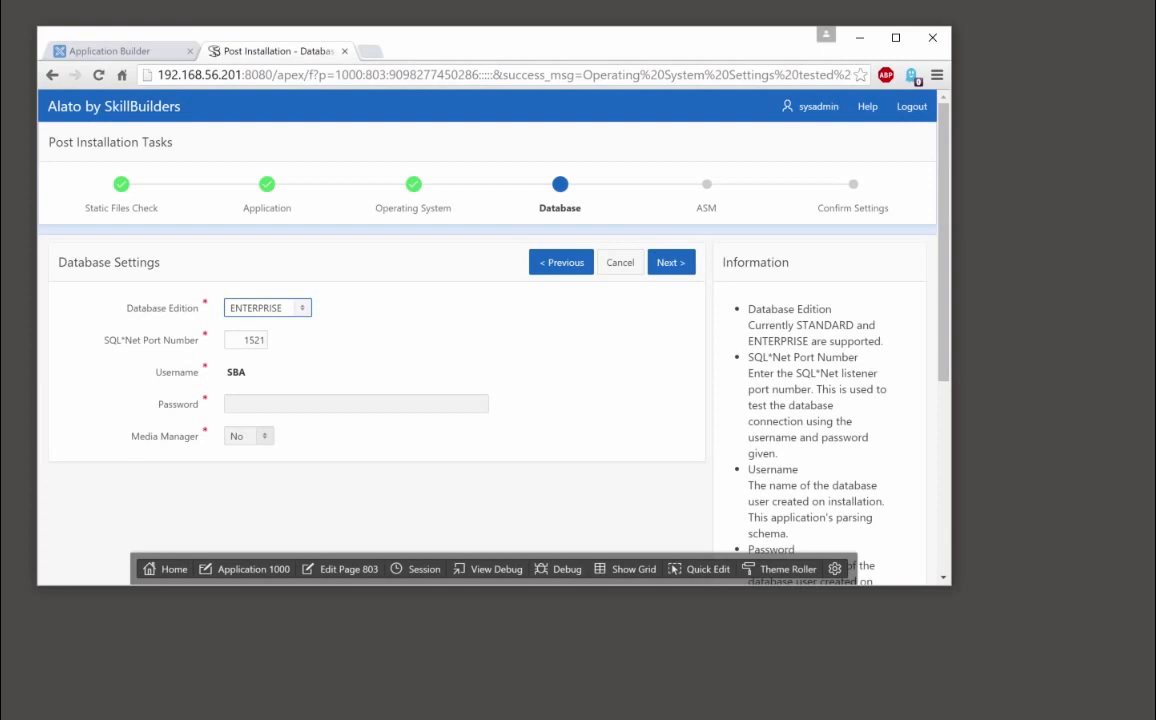
click(310, 404)
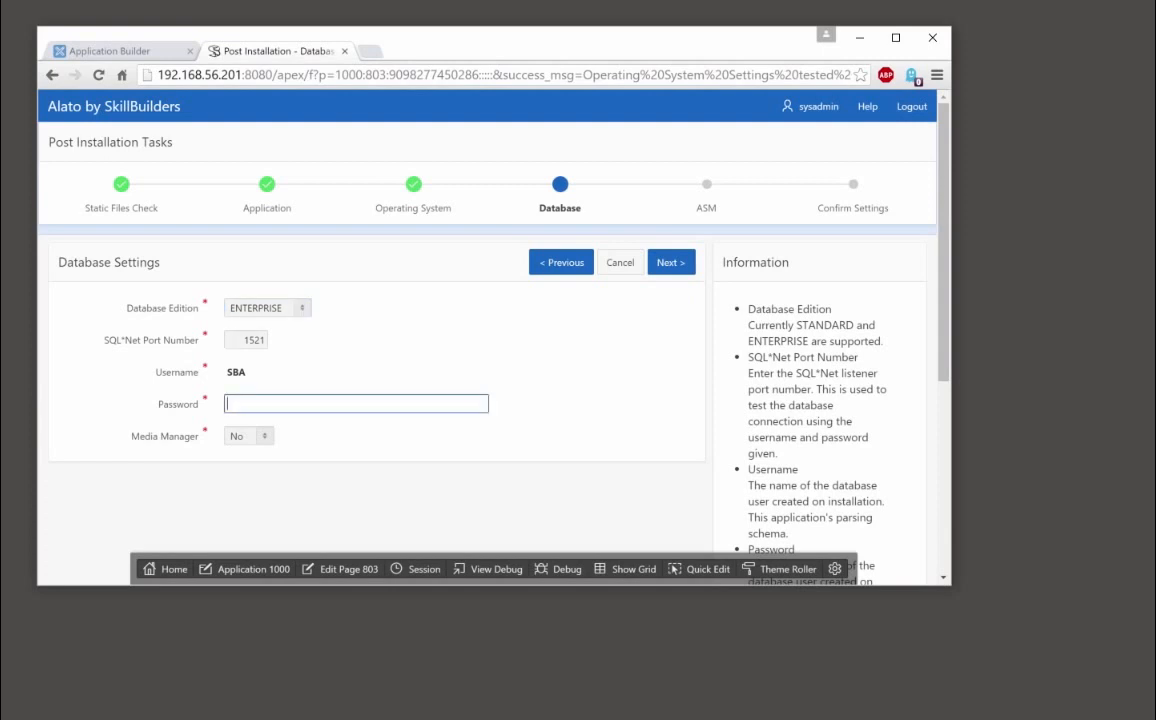
text(sba)
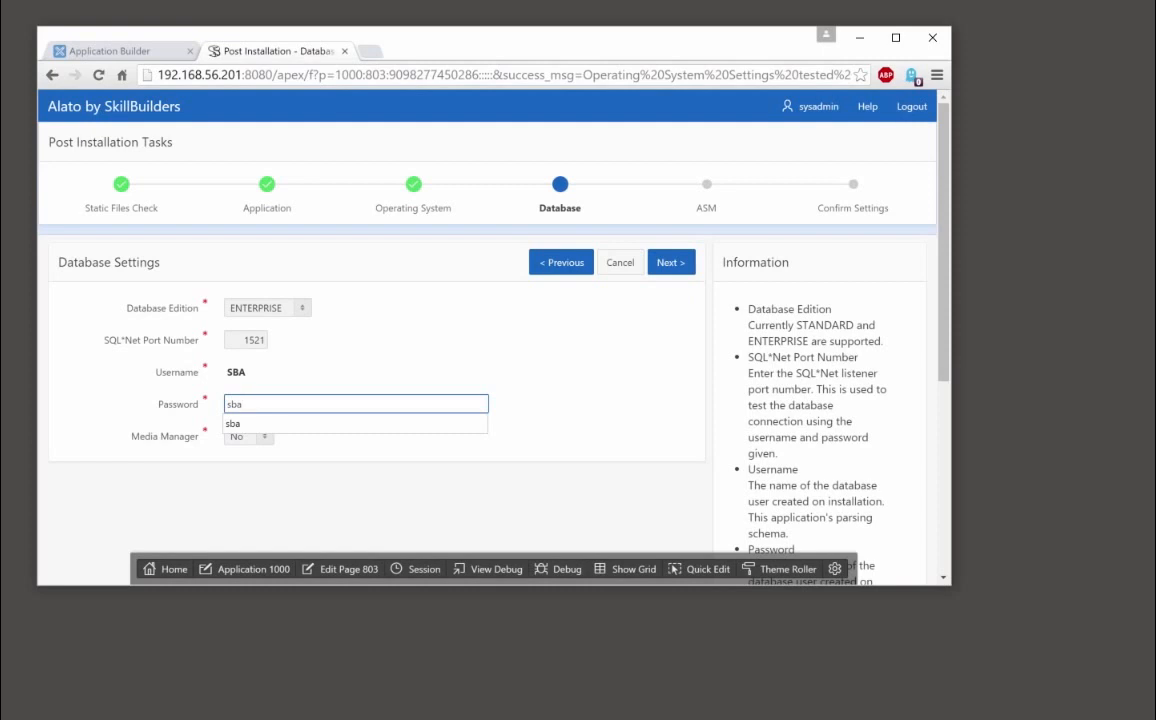
click(671, 262)
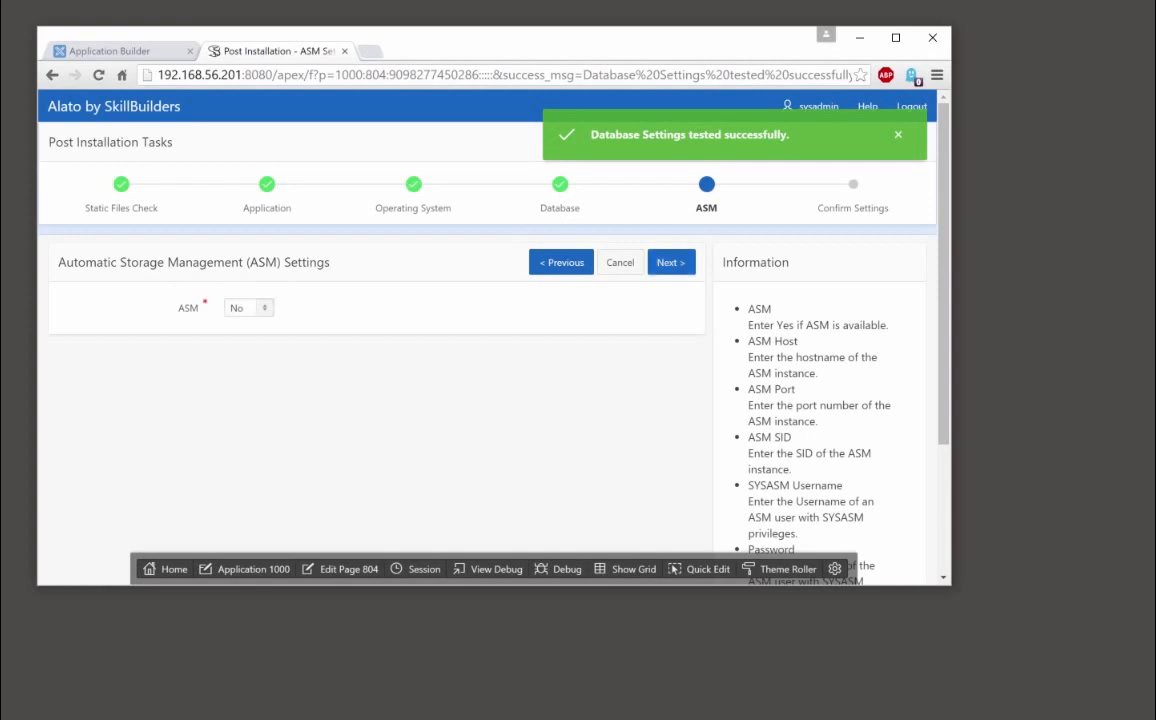
Set ASM to No, pass the ASM test, and finish the confirmation to open the application
click(248, 308)
click(240, 325)
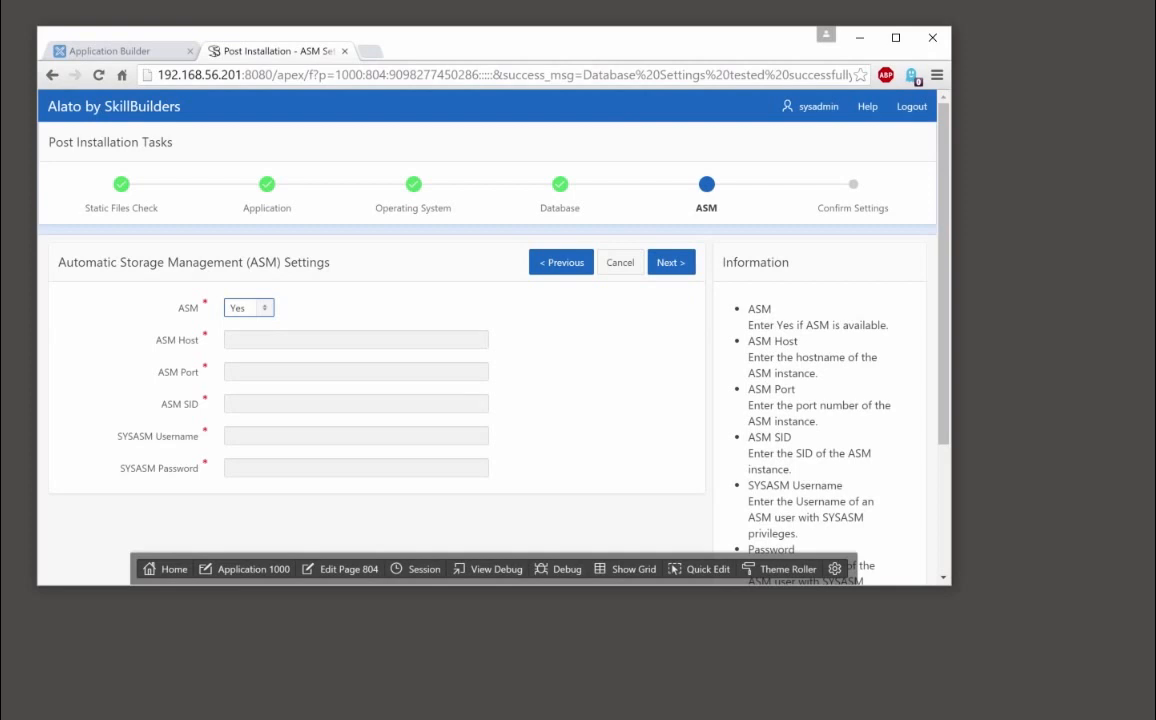
click(248, 308)
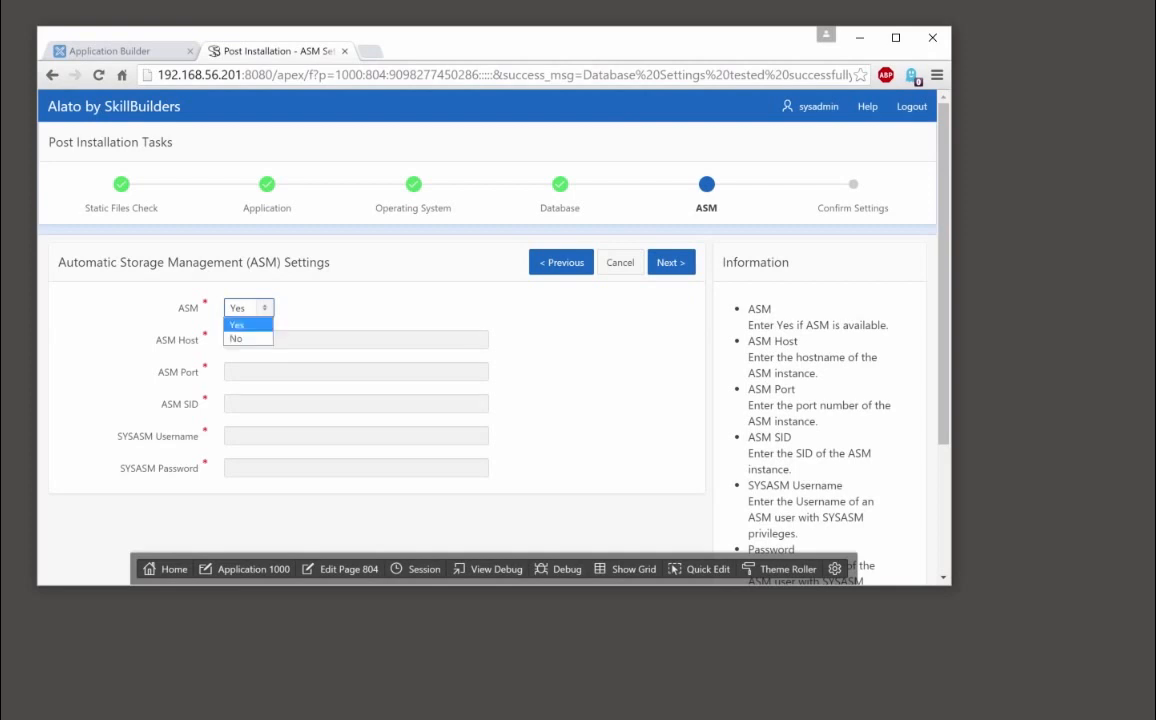
key(Return)
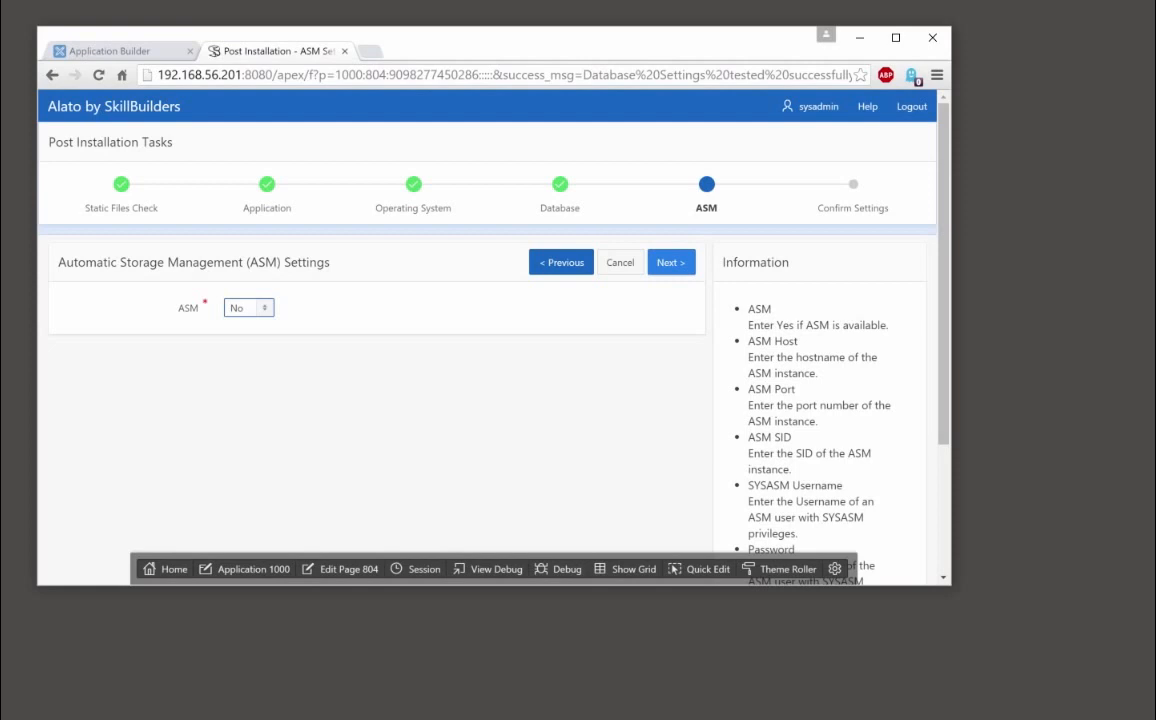
click(671, 262)
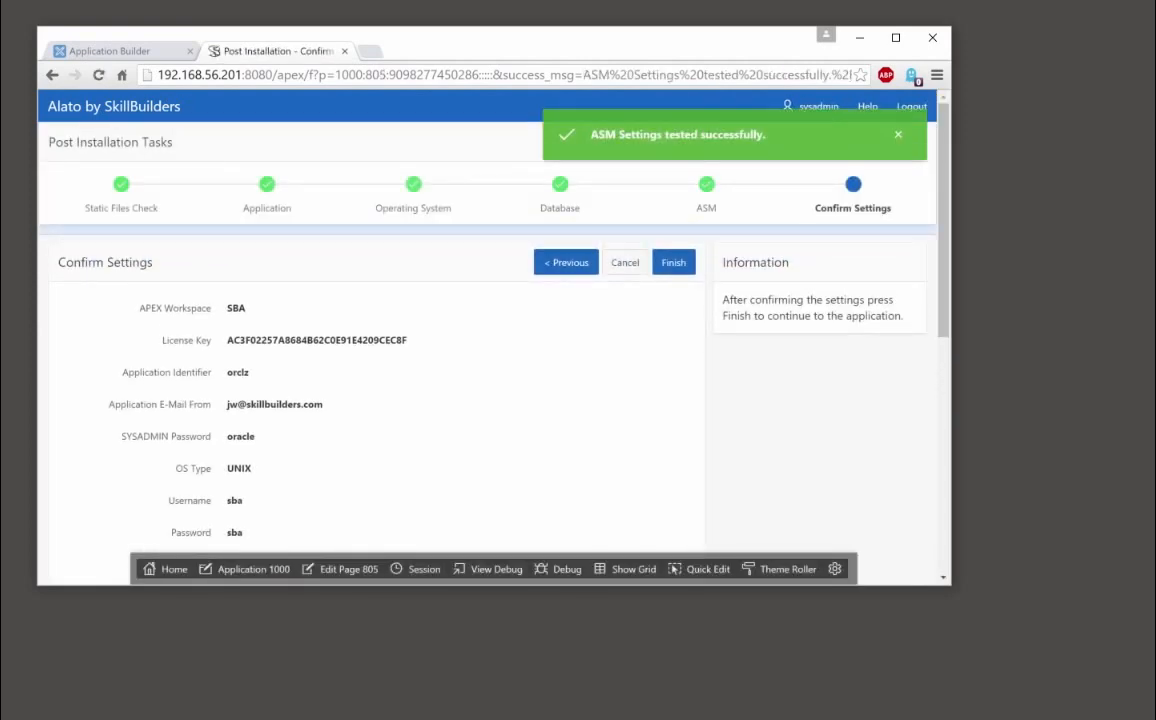
click(673, 262)
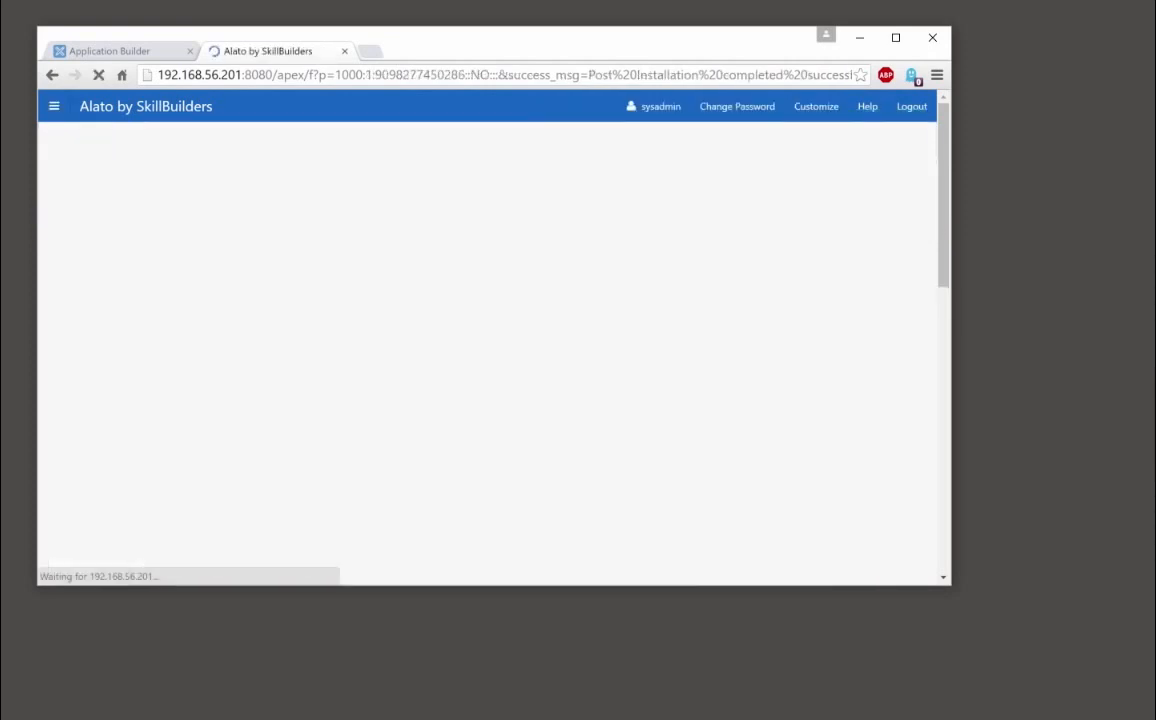